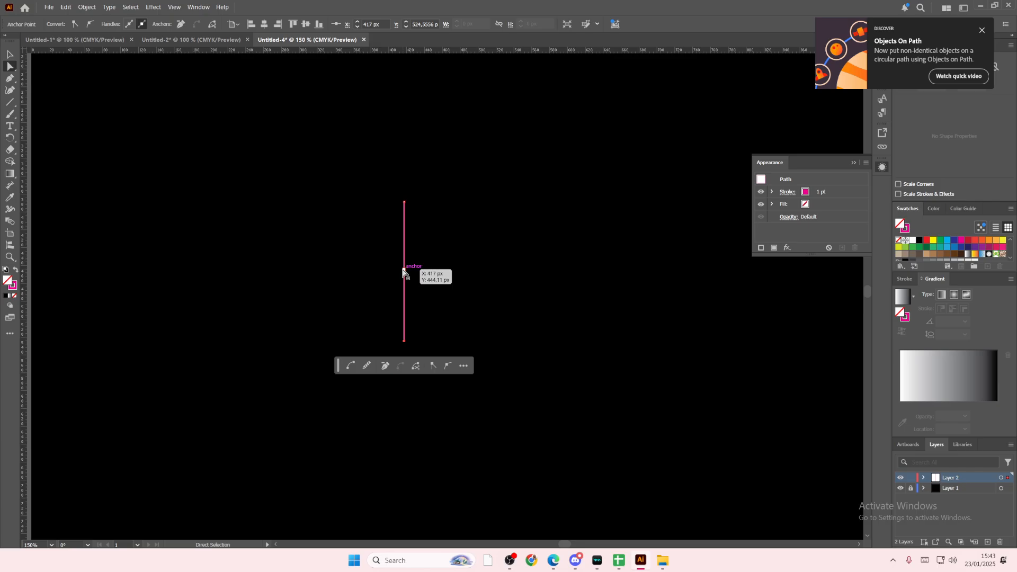
Step: Pull the vertical line's middle anchor outward to the left and round its corner to a radius of about 117 px
{"action": "left_click_drag", "start_coordinate": [404, 272], "coordinate": [488, 291]}
{"action": "left_click", "coordinate": [338, 368]}
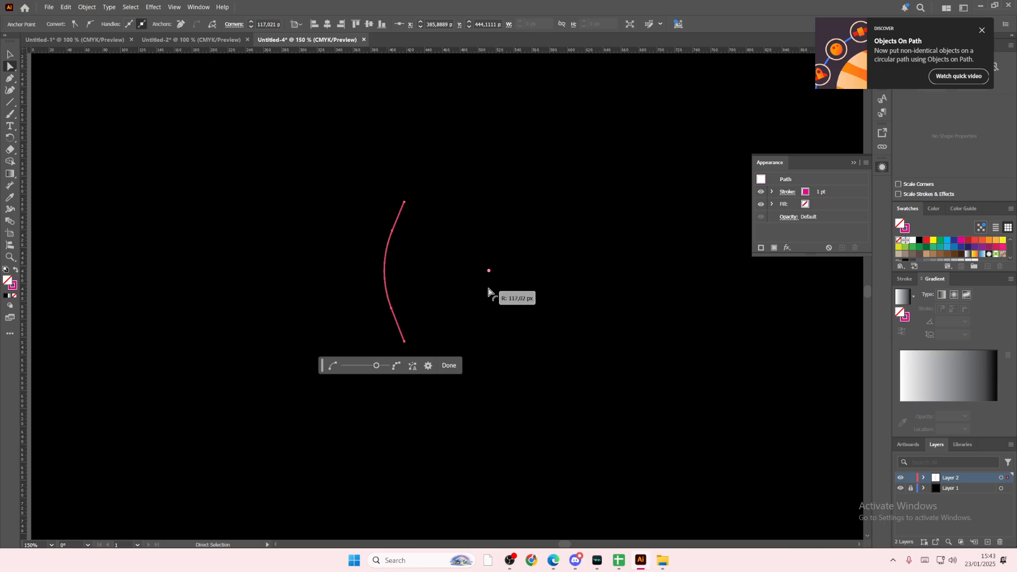
{"action": "left_click", "coordinate": [13, 58]}
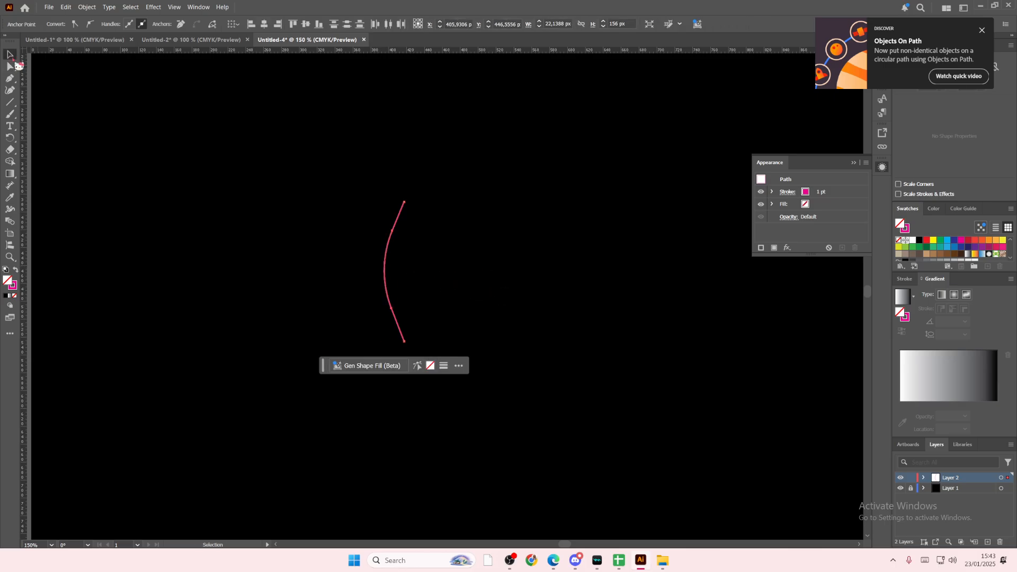
Step: Duplicate the curve, mirror the copy left-to-right, and place it against the original's ends to form a narrow leaf outline
{"action": "key", "text": "ctrl+c"}
{"action": "key", "text": "ctrl+v"}
{"action": "right_click", "coordinate": [442, 296]}
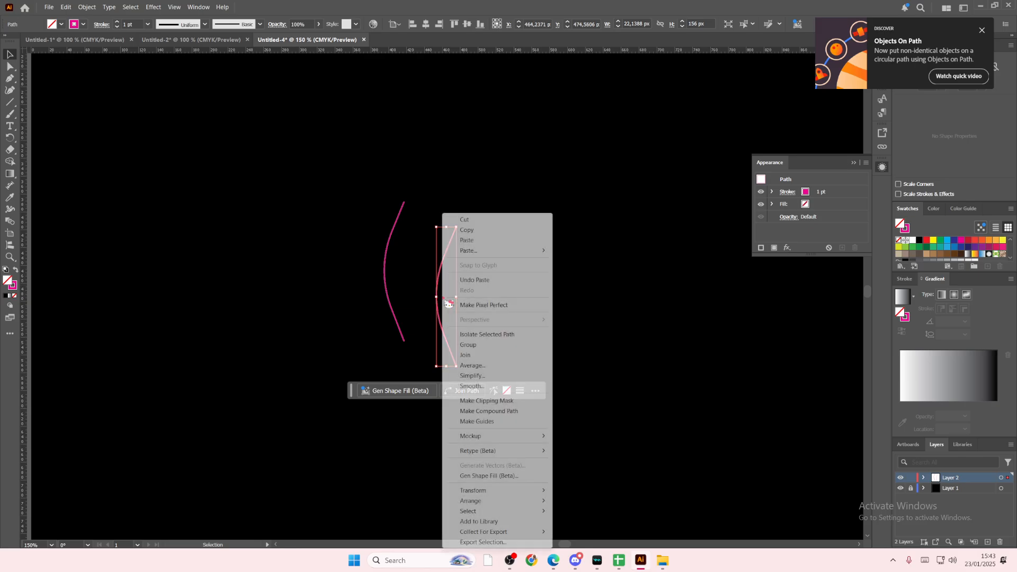
{"action": "mouse_move", "coordinate": [473, 490]}
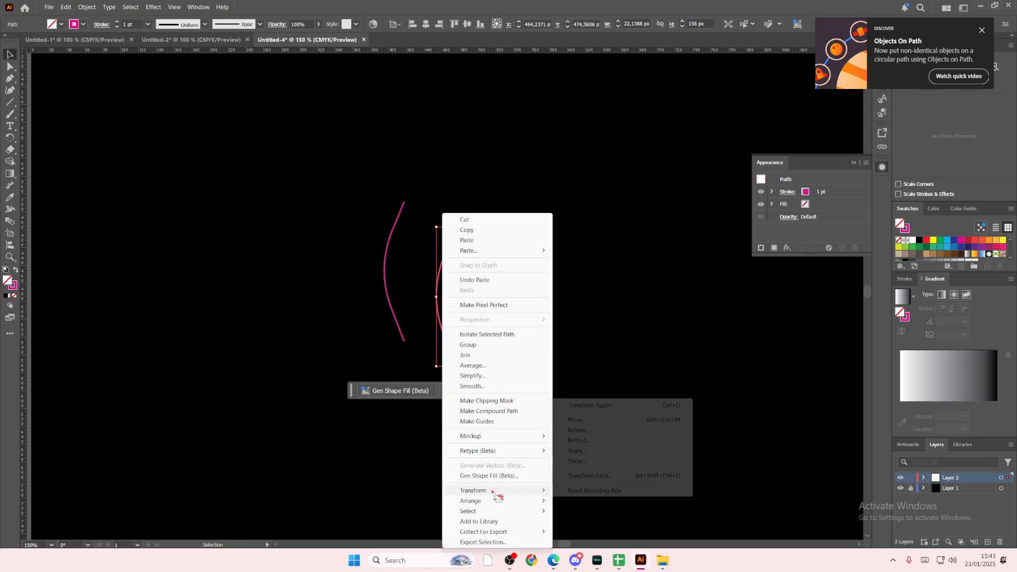
{"action": "left_click", "coordinate": [578, 441]}
{"action": "left_click", "coordinate": [513, 344]}
{"action": "left_click", "coordinate": [463, 313]}
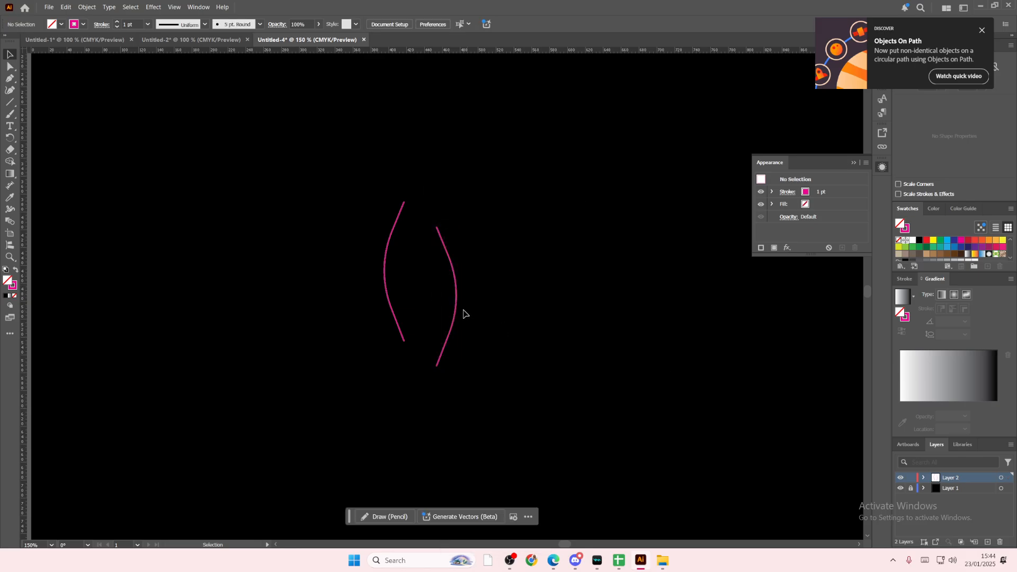
{"action": "left_click_drag", "start_coordinate": [454, 307], "coordinate": [424, 287]}
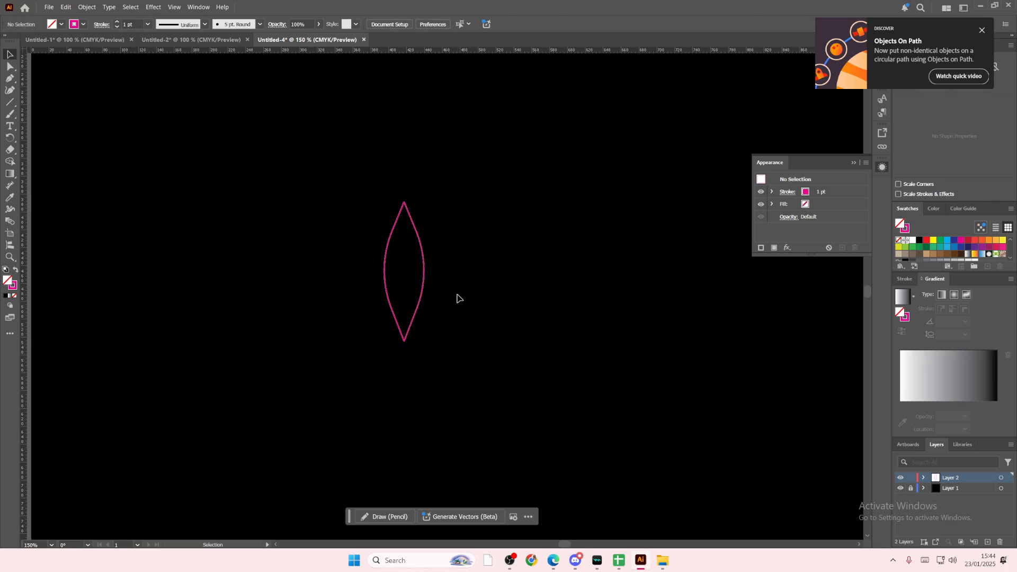
Step: Delete the leaf's right half and try to reshape the remaining curve by pulling its middle farther to the left
{"action": "key", "text": "ctrl+equal"}
{"action": "key", "text": "ctrl+equal"}
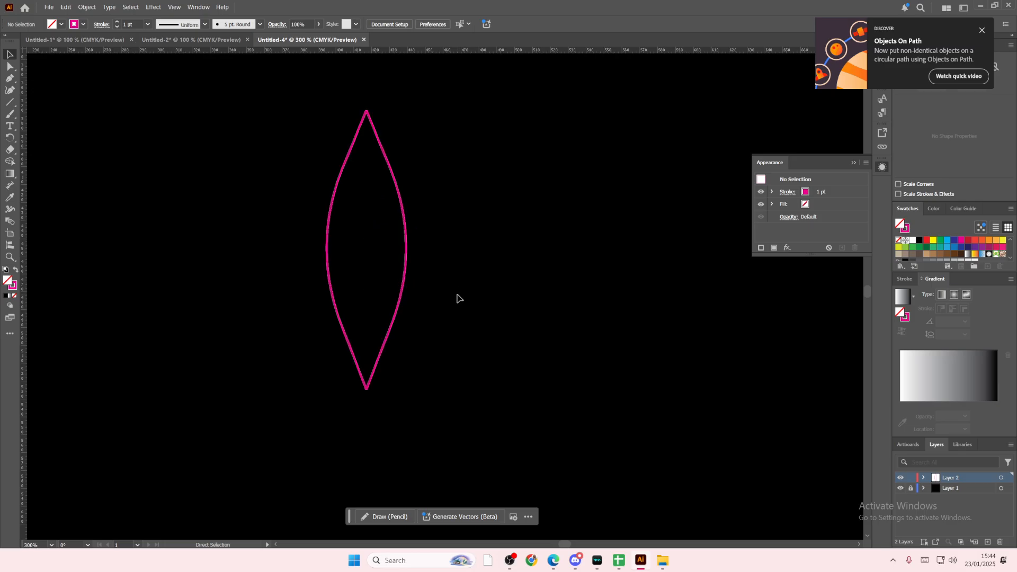
{"action": "scroll", "coordinate": [582, 546], "scroll_direction": "left", "scroll_amount": 5}
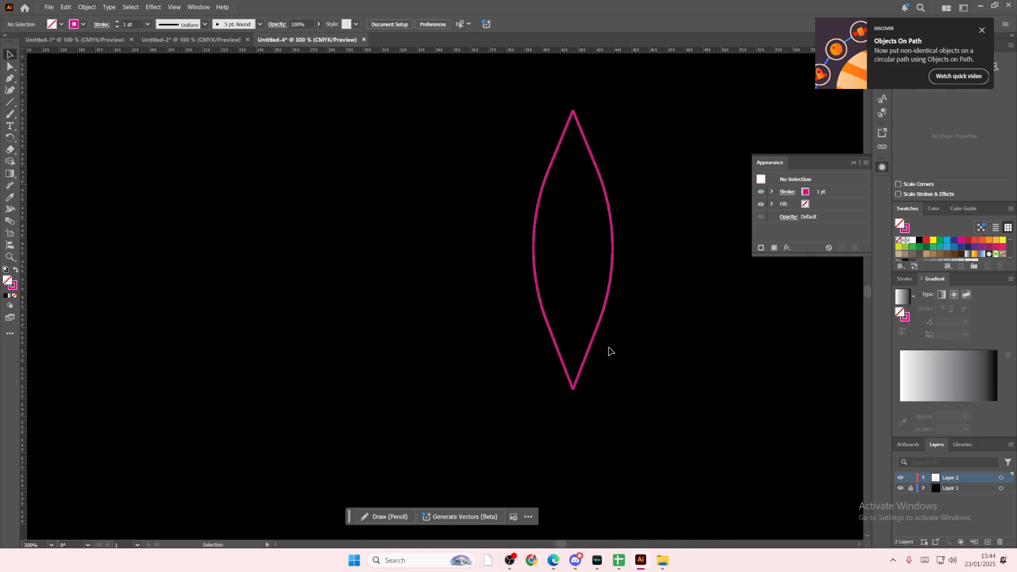
{"action": "left_click", "coordinate": [601, 327]}
{"action": "key", "text": "Delete"}
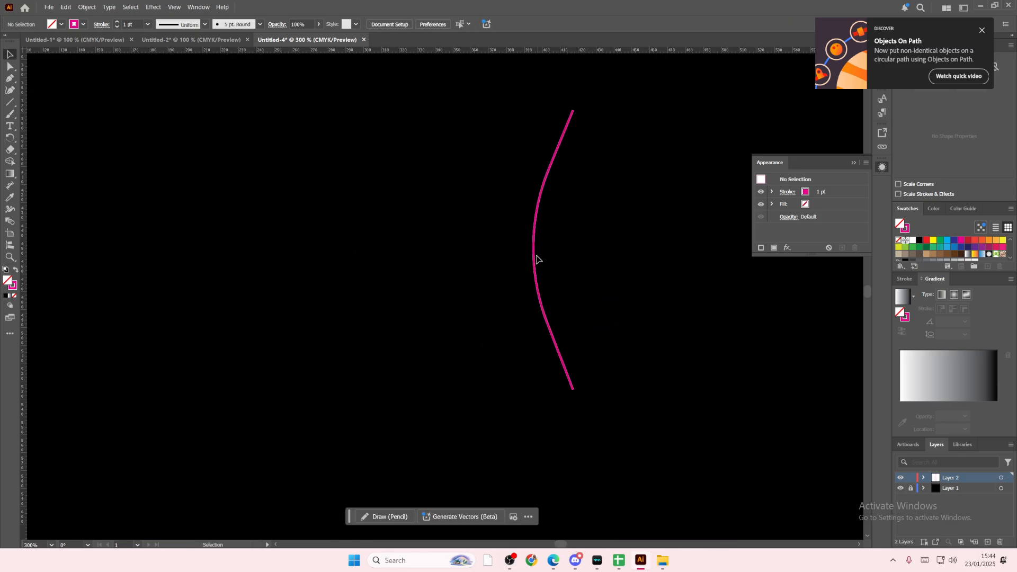
{"action": "left_click", "coordinate": [535, 258]}
{"action": "left_click", "coordinate": [9, 67]}
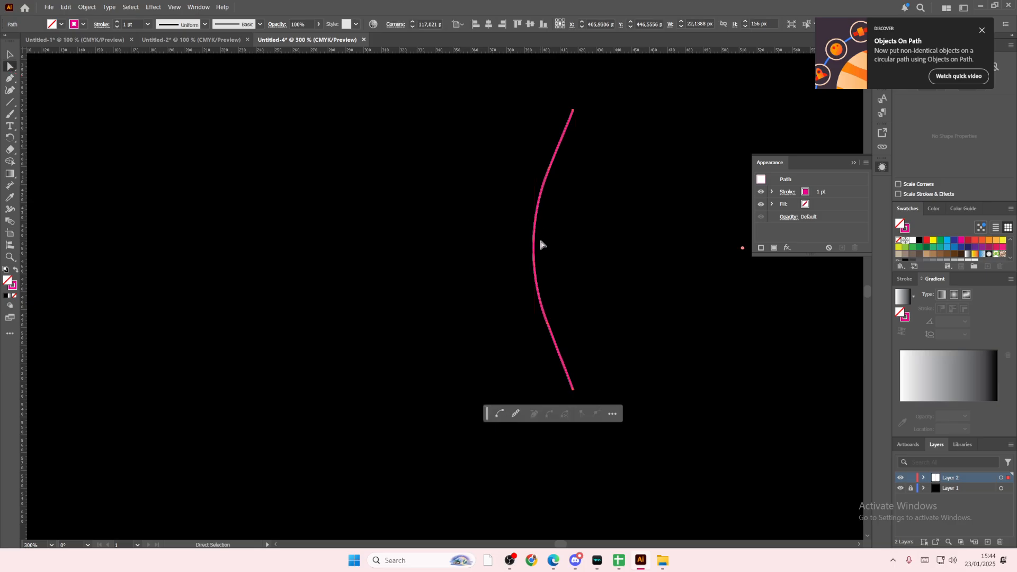
{"action": "left_click_drag", "start_coordinate": [533, 256], "coordinate": [494, 265]}
{"action": "left_click", "coordinate": [523, 276]}
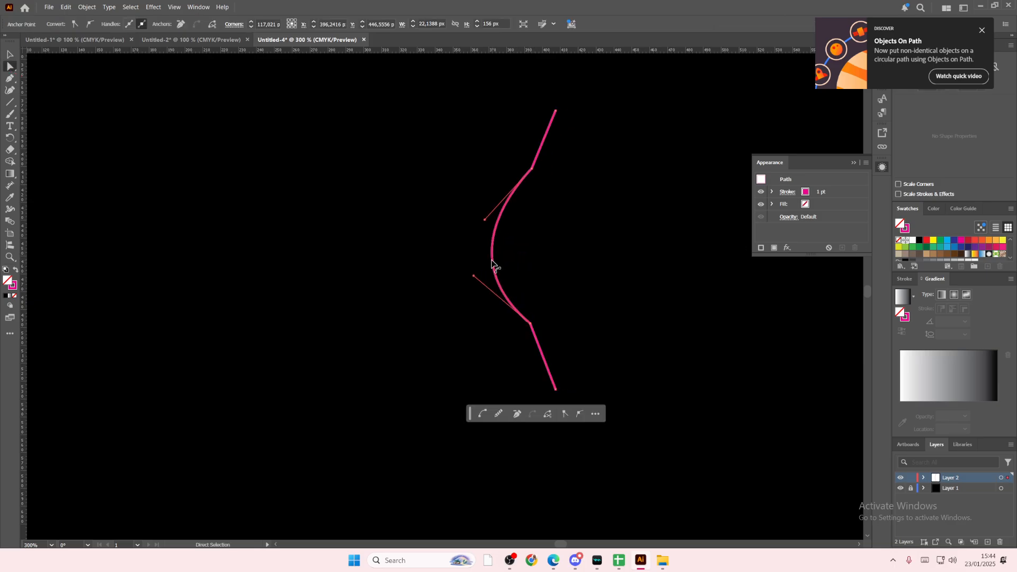
Step: Undo back to the line with a sharp middle corner and round that corner to a radius of about 102.5 px
{"action": "key", "text": "ctrl+z"}
{"action": "key", "text": "ctrl+z"}
{"action": "key", "text": "ctrl+z"}
{"action": "key", "text": "ctrl+z"}
{"action": "key", "text": "ctrl+z"}
{"action": "key", "text": "ctrl+z"}
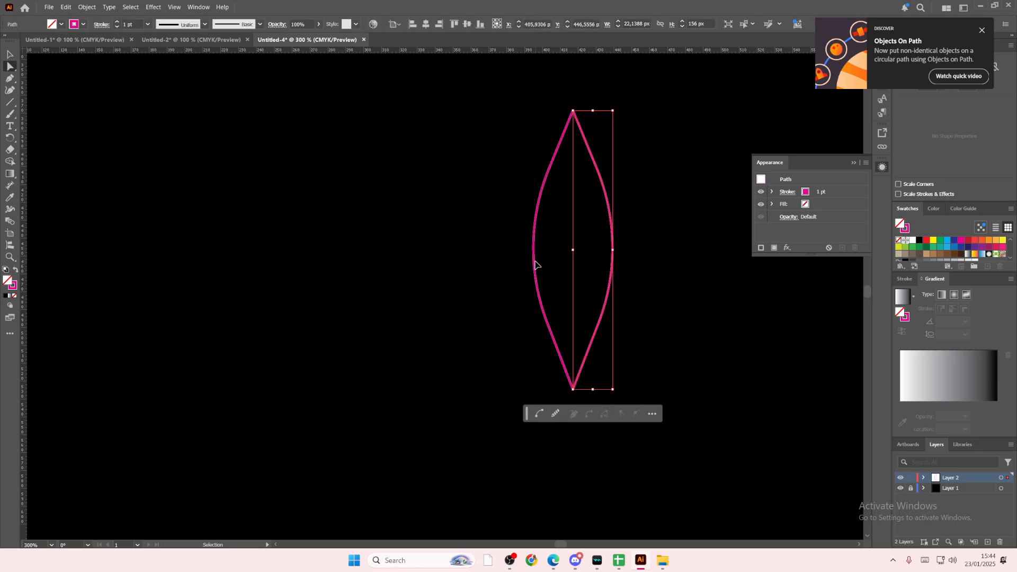
{"action": "key", "text": "ctrl+z"}
{"action": "left_click", "coordinate": [519, 251]}
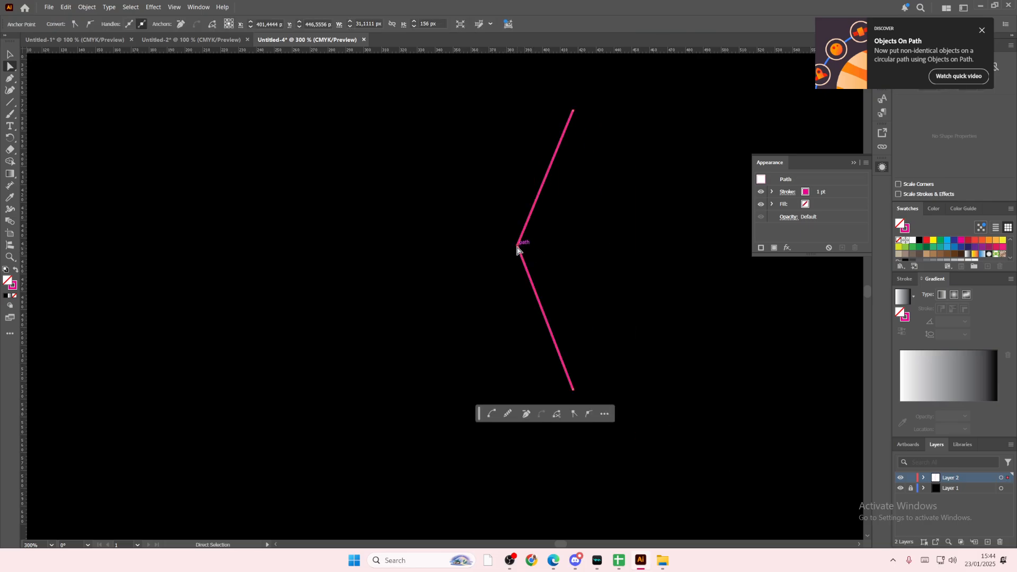
{"action": "left_click_drag", "start_coordinate": [519, 246], "coordinate": [708, 293]}
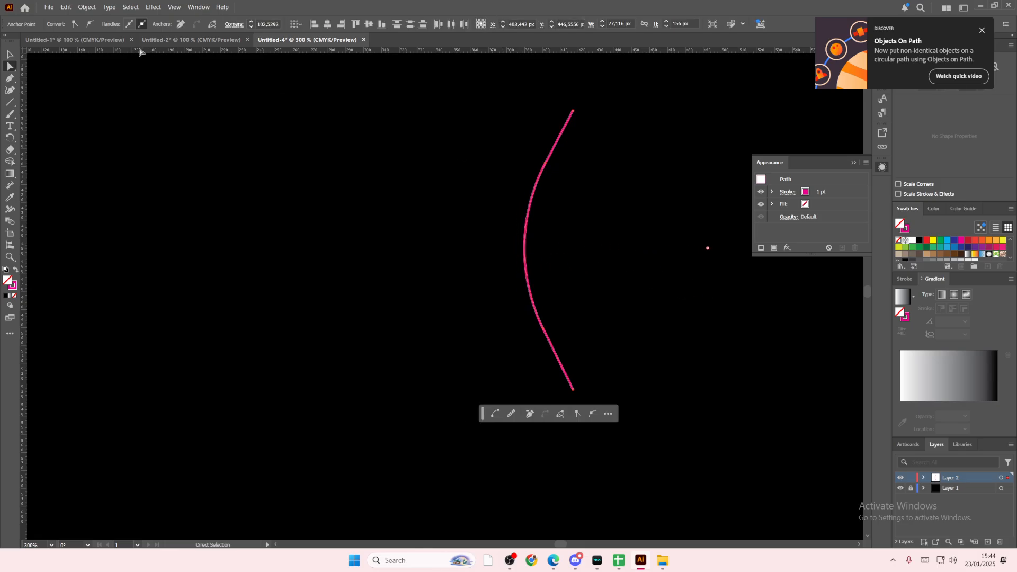
Step: Set the curved path's stroke weight to 0.25 pt
{"action": "left_click", "coordinate": [9, 54]}
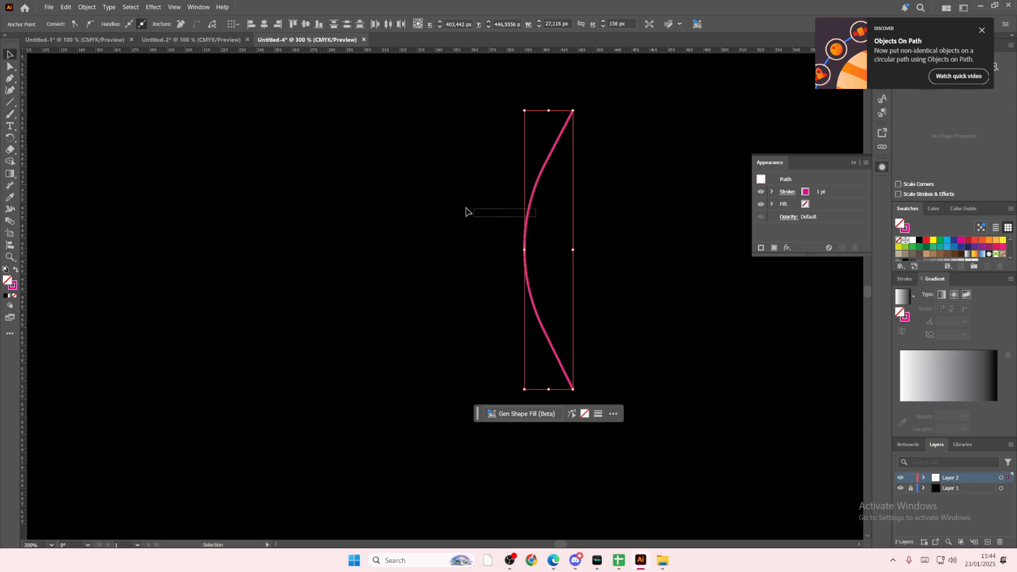
{"action": "left_click", "coordinate": [117, 27]}
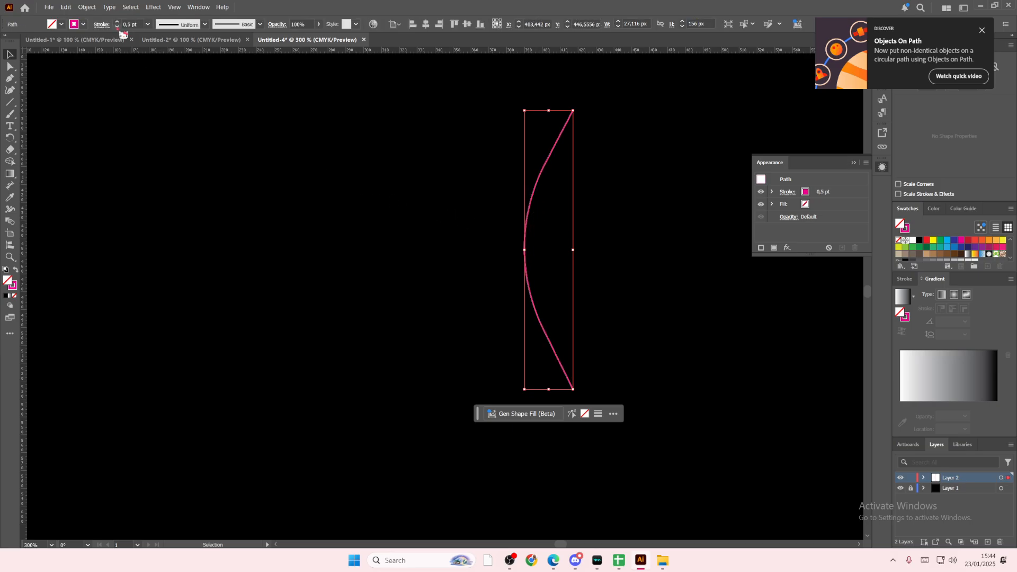
{"action": "left_click", "coordinate": [117, 21]}
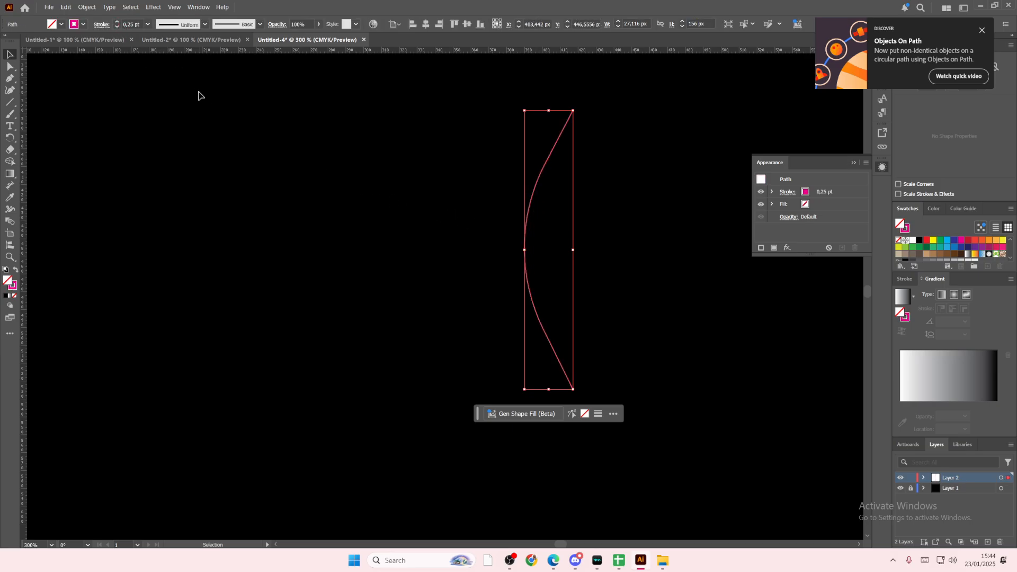
{"action": "left_click", "coordinate": [228, 106]}
Step: Move the curve to the left and add a left-to-right mirrored copy meeting its ends to form a wider leaf outline
{"action": "left_click_drag", "start_coordinate": [525, 262], "coordinate": [453, 260]}
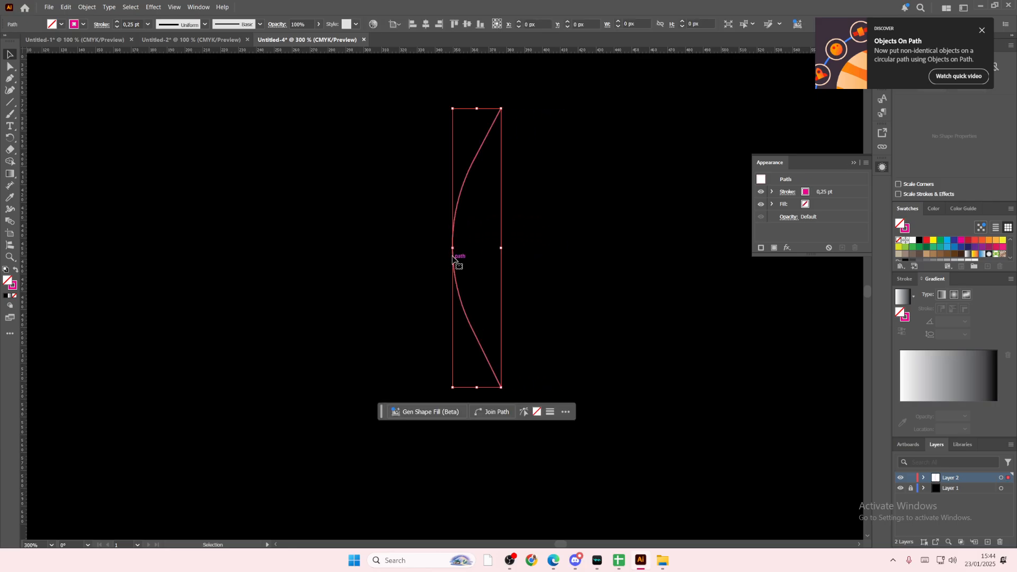
{"action": "key", "text": "ctrl+c"}
{"action": "key", "text": "ctrl+v"}
{"action": "right_click", "coordinate": [429, 305]}
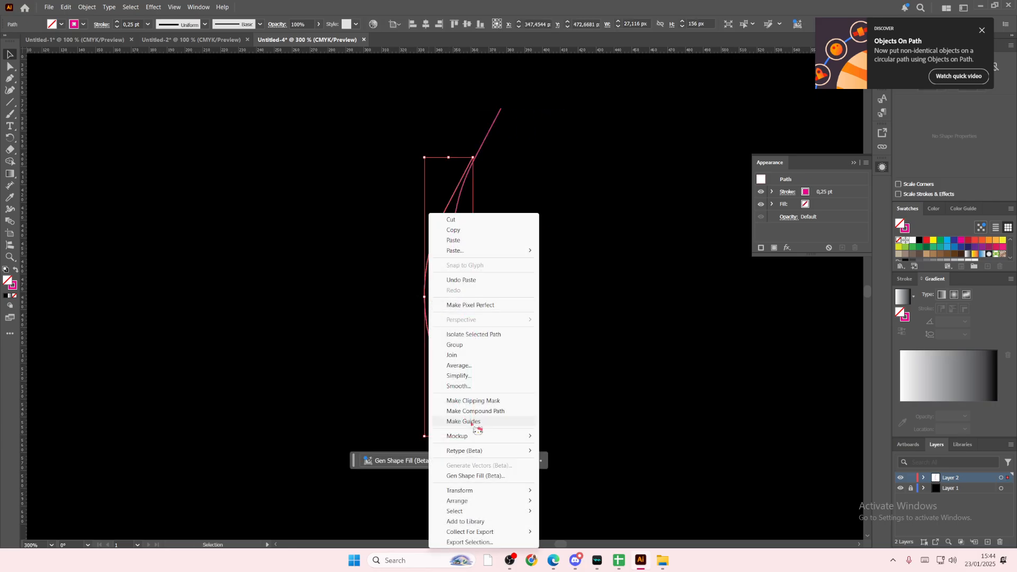
{"action": "mouse_move", "coordinate": [472, 496]}
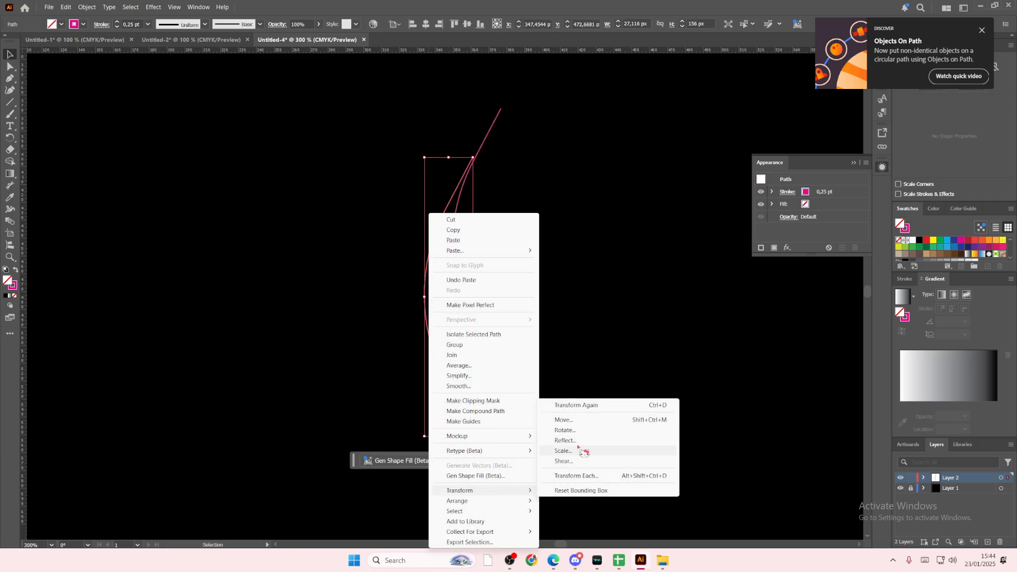
{"action": "left_click", "coordinate": [581, 449]}
{"action": "left_click", "coordinate": [512, 342]}
{"action": "left_click_drag", "start_coordinate": [464, 370], "coordinate": [532, 327]}
{"action": "left_click", "coordinate": [592, 346]}
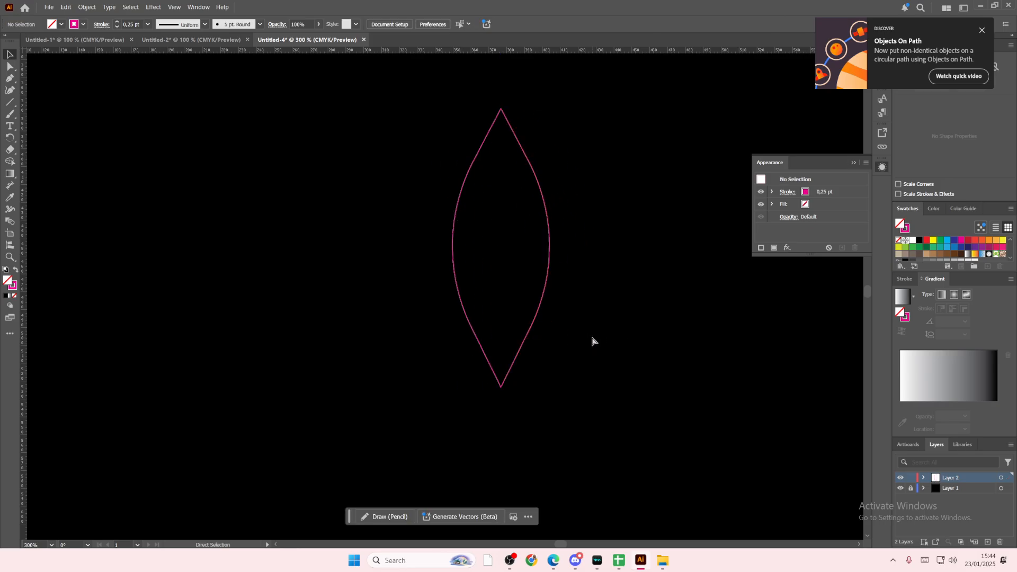
Step: Set the stroke of both leaf curves to 0.5 pt and move them right to about X 477 px, Y 452 px
{"action": "key", "text": "ctrl+minus"}
{"action": "key", "text": "ctrl+minus"}
{"action": "key", "text": "ctrl+minus"}
{"action": "key", "text": "ctrl+plus"}
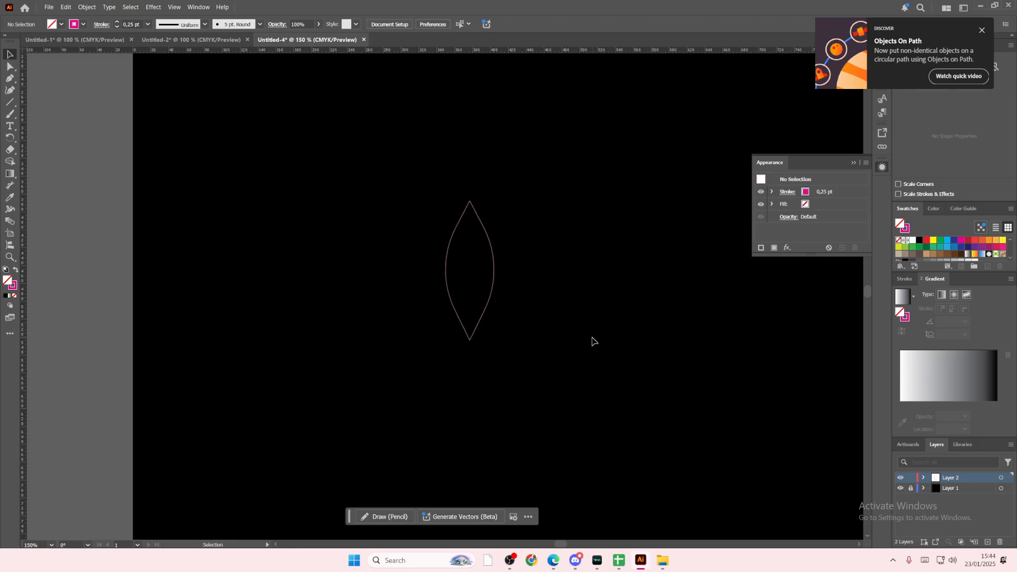
{"action": "left_click_drag", "start_coordinate": [579, 307], "coordinate": [386, 266]}
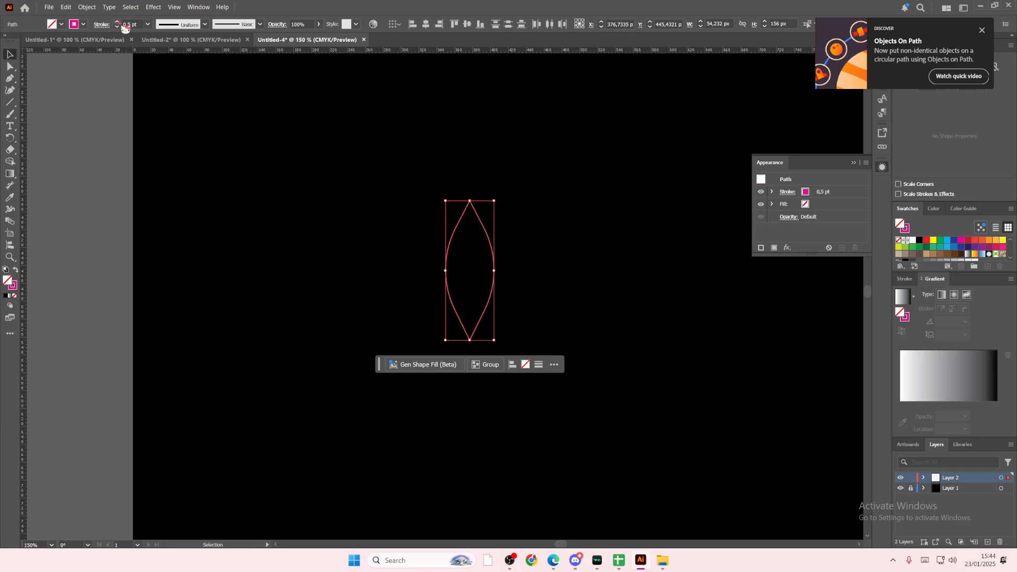
{"action": "left_click_drag", "start_coordinate": [510, 301], "coordinate": [532, 302]}
{"action": "left_click_drag", "start_coordinate": [527, 306], "coordinate": [578, 314]}
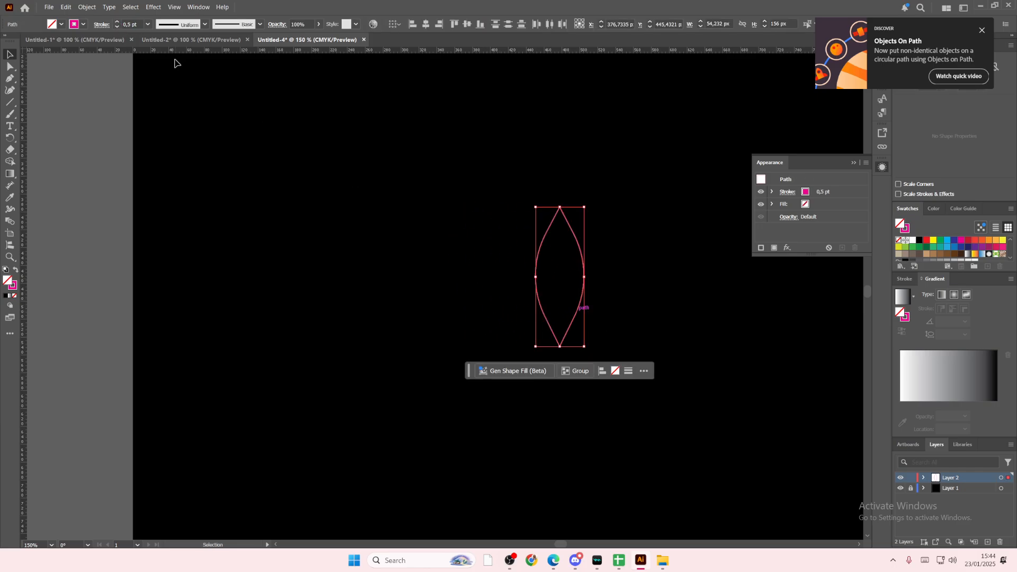
Step: Blend the two leaf curves using Specified Steps spacing with 25 steps
{"action": "left_click", "coordinate": [87, 7]}
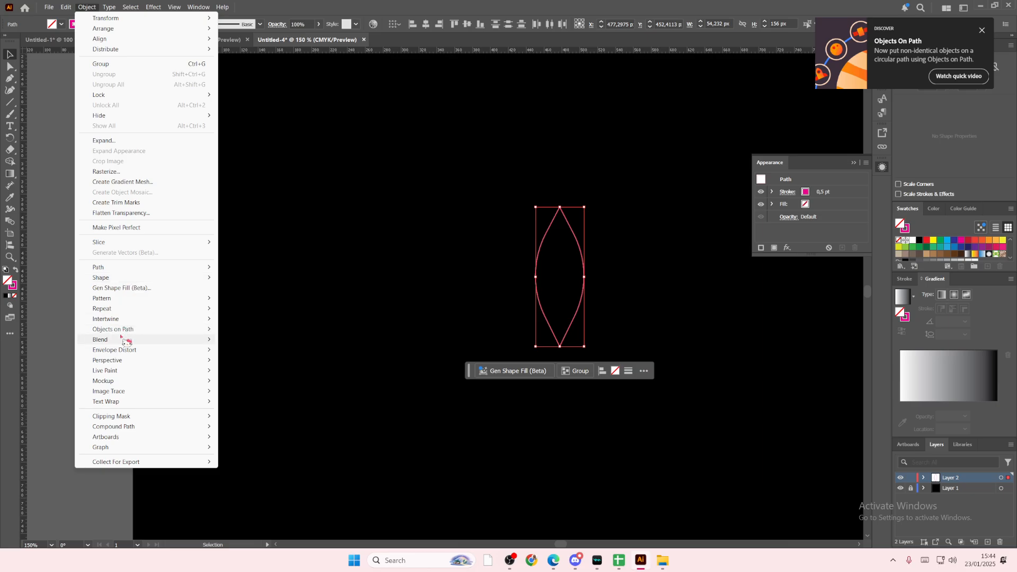
{"action": "mouse_move", "coordinate": [208, 340]}
{"action": "left_click", "coordinate": [239, 342]}
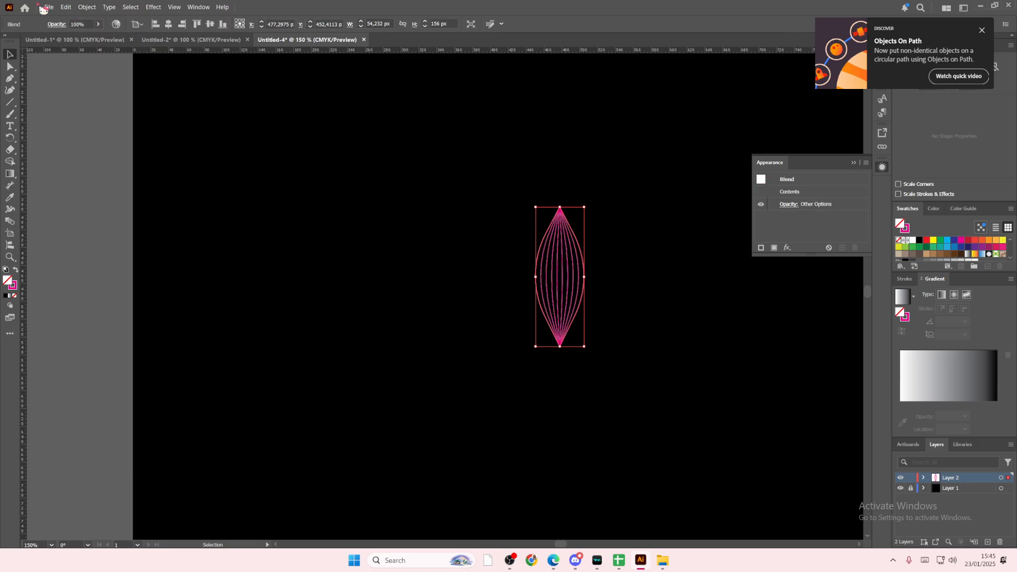
{"action": "left_click", "coordinate": [85, 7]}
{"action": "mouse_move", "coordinate": [127, 340]}
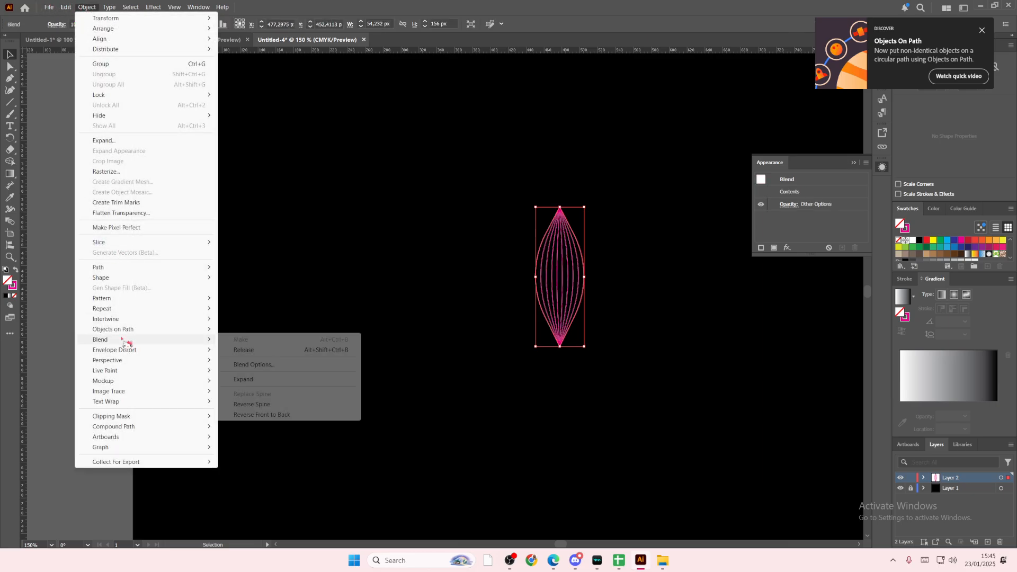
{"action": "left_click", "coordinate": [260, 364]}
{"action": "key", "text": "Tab"}
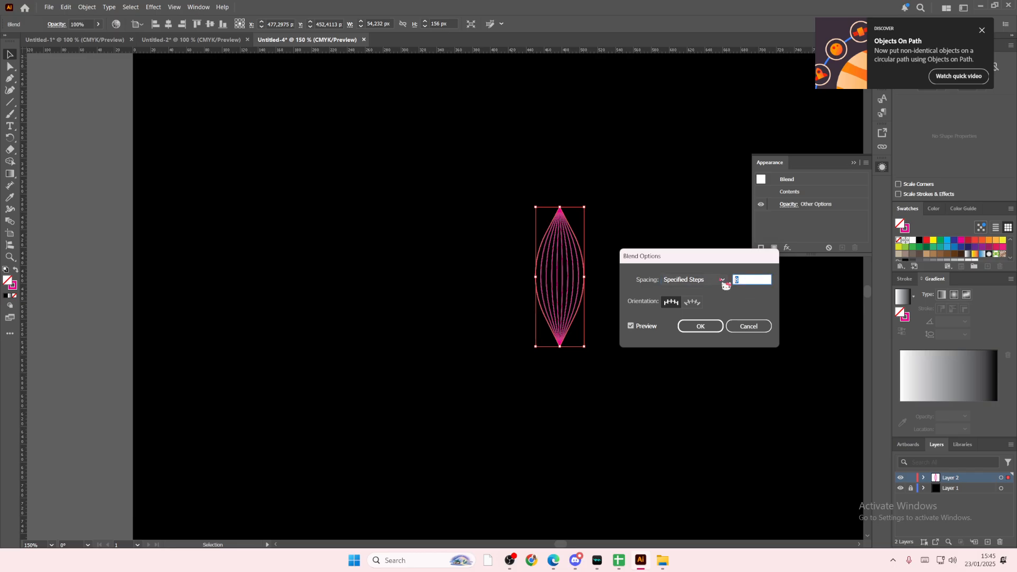
{"action": "left_click", "coordinate": [701, 326]}
{"action": "left_click", "coordinate": [666, 329]}
Step: Stretch the blended leaf to about 101 px wide and 188 px high
{"action": "scroll", "coordinate": [576, 552], "scroll_direction": "right", "scroll_amount": 3}
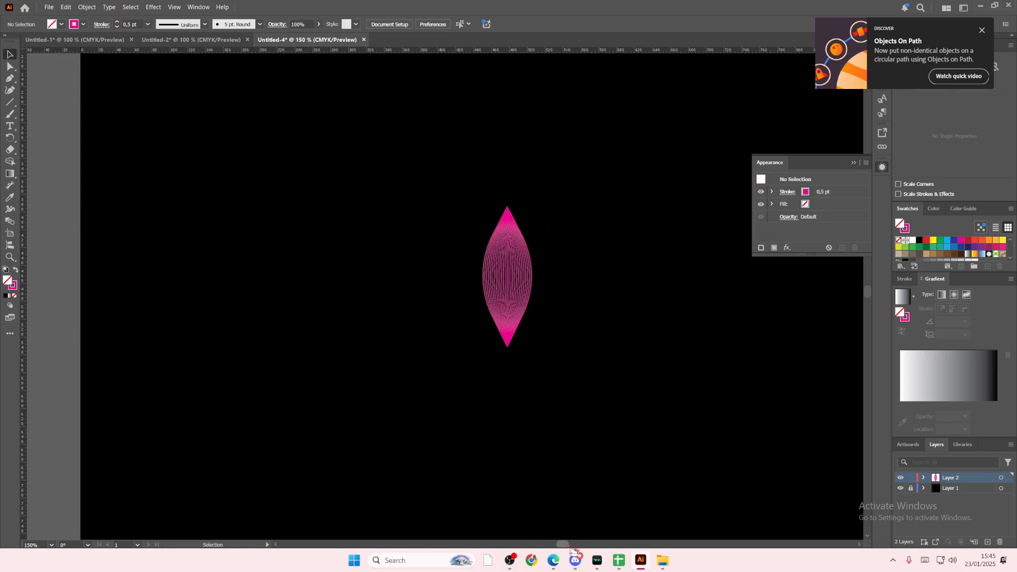
{"action": "left_click_drag", "start_coordinate": [554, 331], "coordinate": [440, 286]}
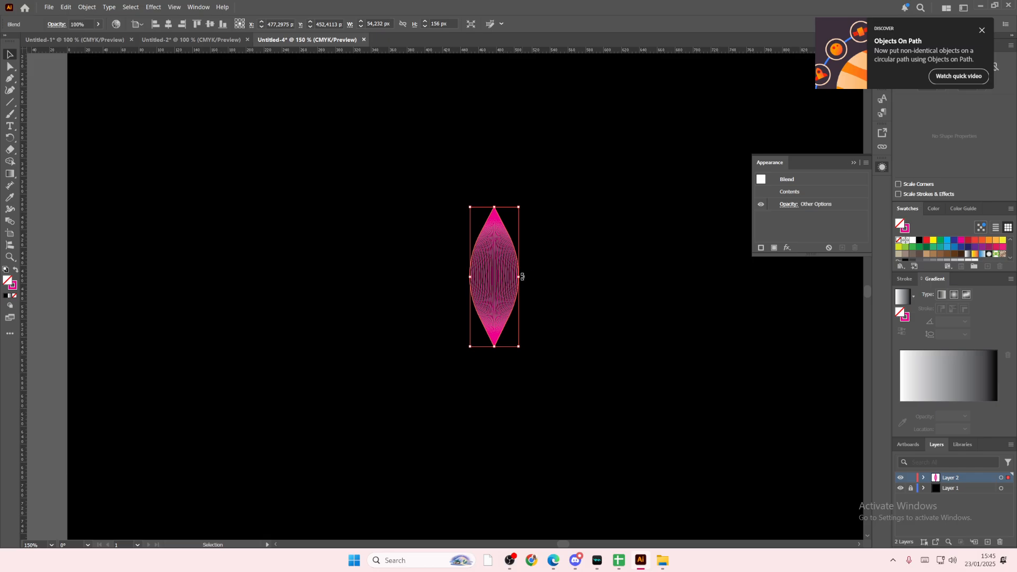
{"action": "left_click_drag", "start_coordinate": [523, 277], "coordinate": [541, 278]}
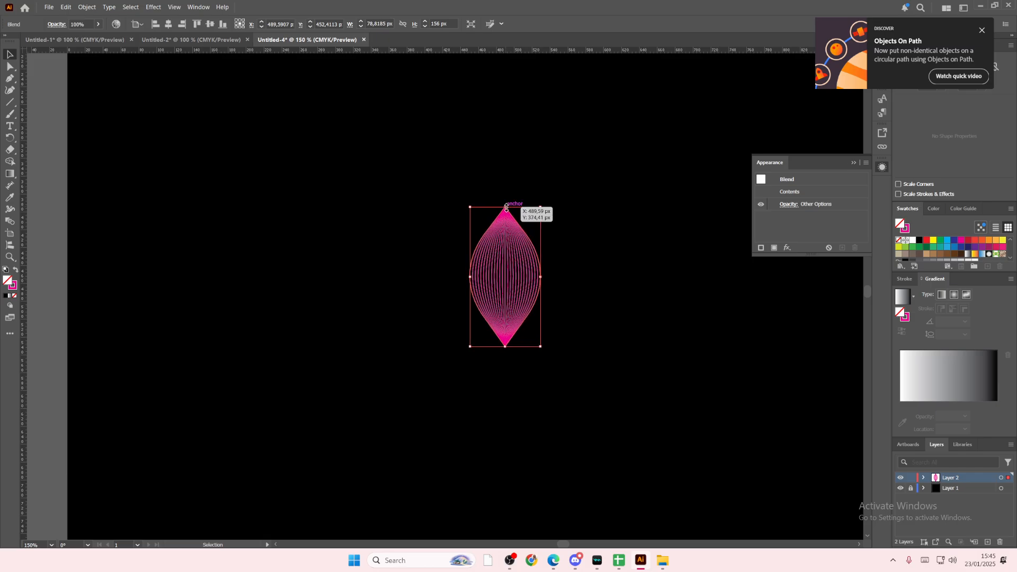
{"action": "left_click_drag", "start_coordinate": [506, 207], "coordinate": [505, 178]}
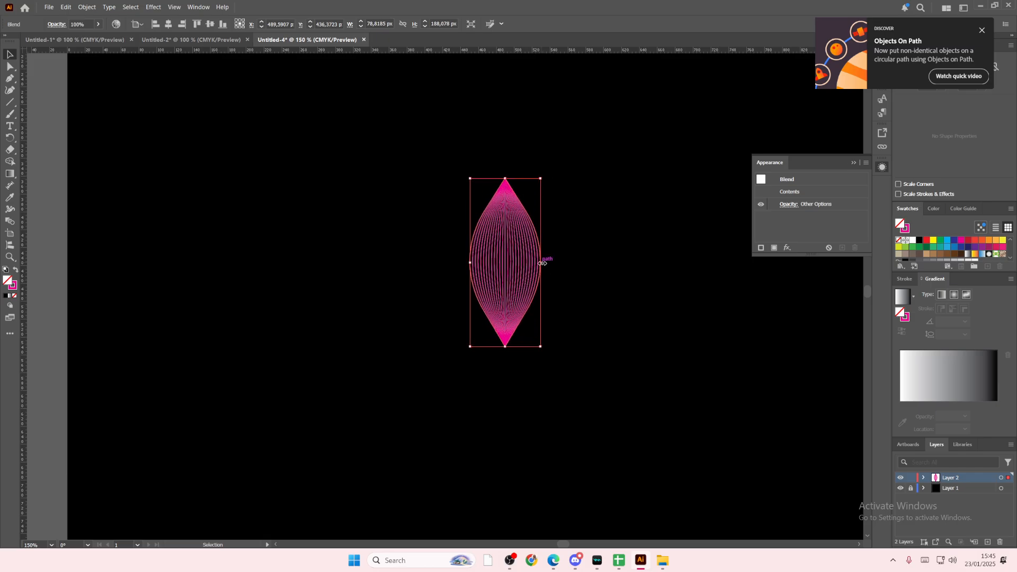
{"action": "left_click_drag", "start_coordinate": [542, 263], "coordinate": [563, 267]}
{"action": "left_click", "coordinate": [608, 285]}
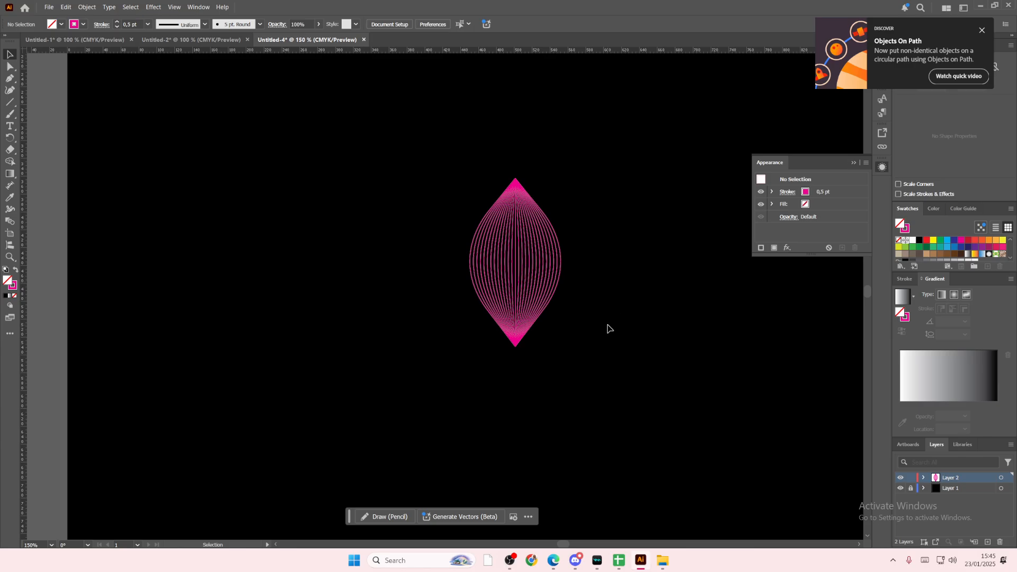
Step: Duplicate the blended leaf, shrink one copy toward its lower end, and place the full-size leaf to the right of it
{"action": "left_click_drag", "start_coordinate": [597, 339], "coordinate": [436, 186]}
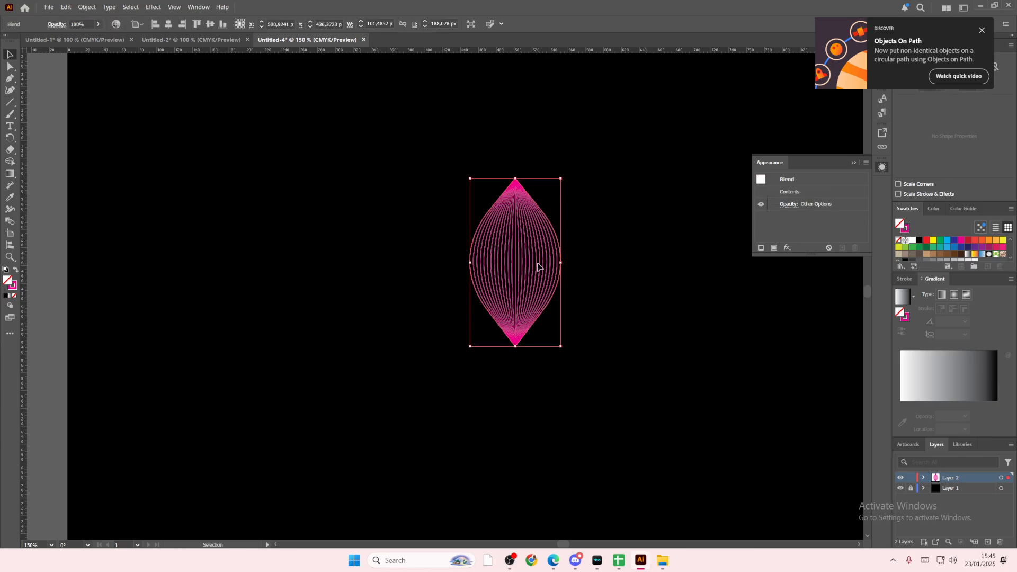
{"action": "left_click_drag", "start_coordinate": [538, 266], "coordinate": [537, 245]}
{"action": "left_click_drag", "start_coordinate": [518, 180], "coordinate": [522, 228]}
{"action": "left_click_drag", "start_coordinate": [497, 272], "coordinate": [589, 298]}
{"action": "left_click", "coordinate": [463, 316]}
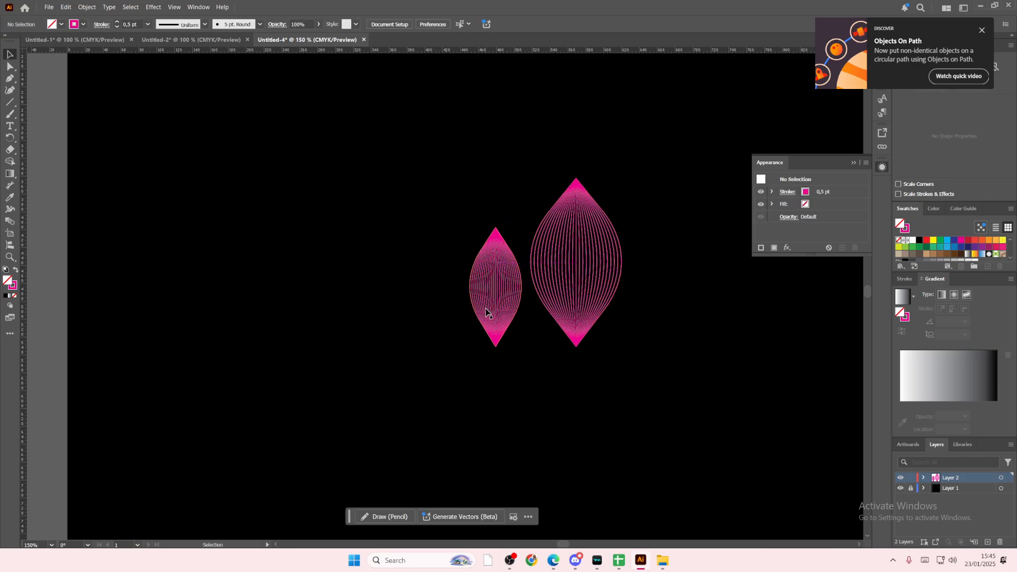
Step: Nest the small leaf inside the large leaf with their lower tips aligned, and enlarge it to about 144 px high and slightly wider
{"action": "left_click_drag", "start_coordinate": [491, 291], "coordinate": [567, 311]}
{"action": "left_click", "coordinate": [481, 198]}
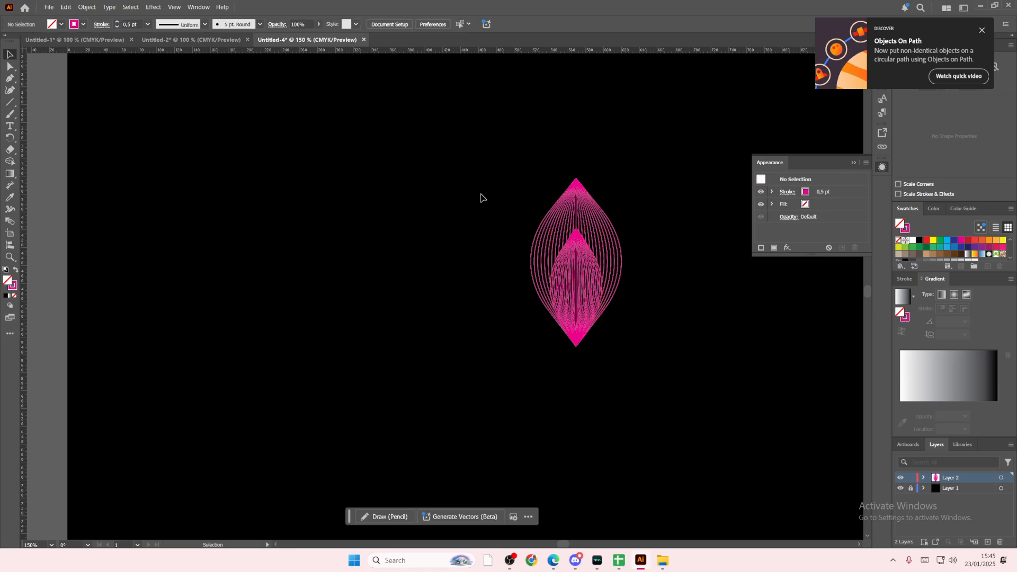
{"action": "left_click", "coordinate": [588, 264]}
{"action": "left_click_drag", "start_coordinate": [576, 228], "coordinate": [576, 218]}
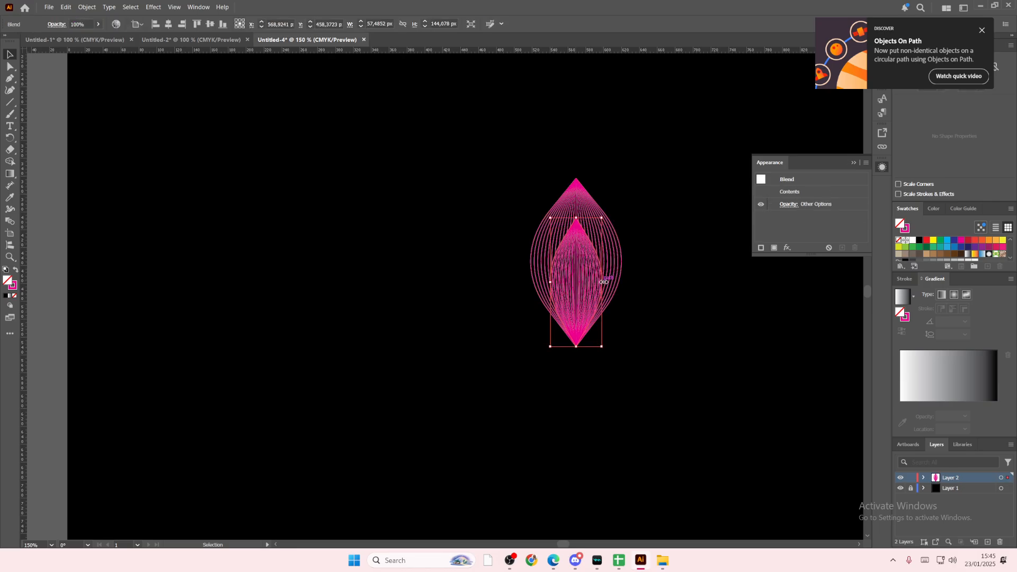
{"action": "mouse_move", "coordinate": [603, 282]}
{"action": "left_mouse_down"}
{"action": "mouse_move", "coordinate": [630, 290]}
{"action": "mouse_move", "coordinate": [584, 285]}
{"action": "left_mouse_up"}
{"action": "left_click", "coordinate": [640, 291]}
{"action": "left_click", "coordinate": [642, 300]}
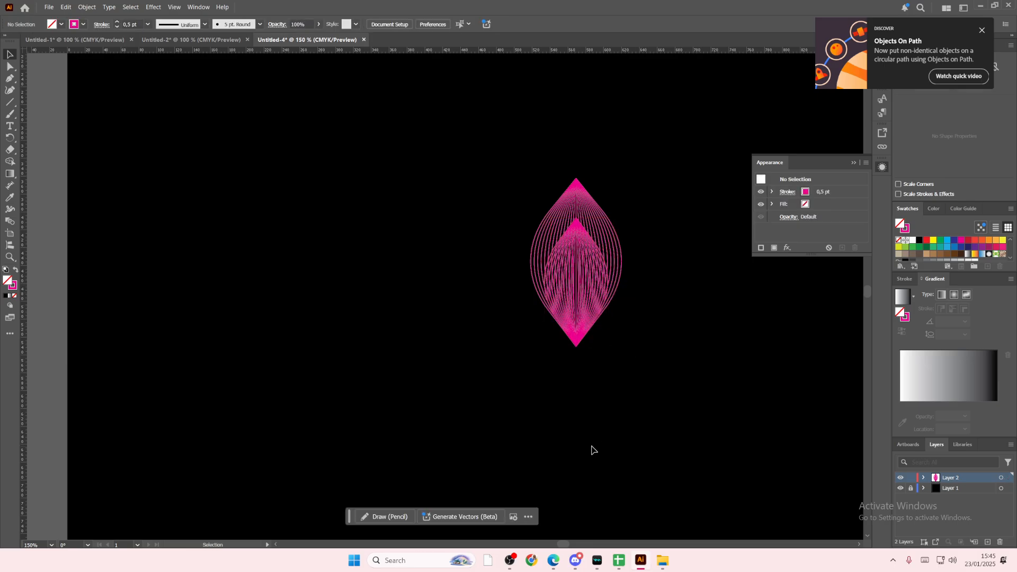
Step: Select both nested leaf blends and expand them into regular paths
{"action": "left_click_drag", "start_coordinate": [568, 544], "coordinate": [572, 544]}
{"action": "left_click_drag", "start_coordinate": [562, 428], "coordinate": [331, 166]}
{"action": "left_click", "coordinate": [87, 6]}
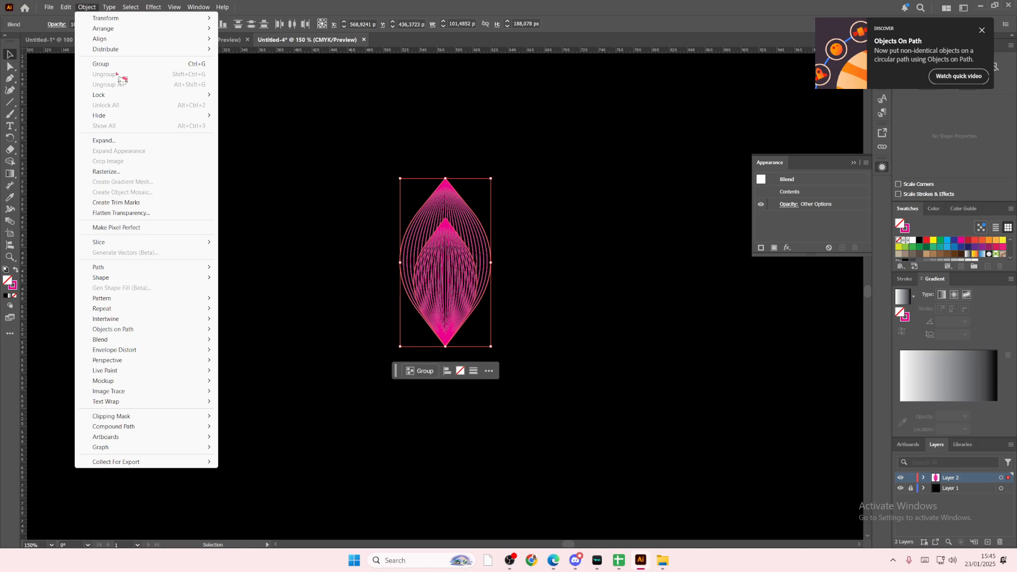
{"action": "left_click", "coordinate": [114, 141]}
{"action": "left_click", "coordinate": [485, 334]}
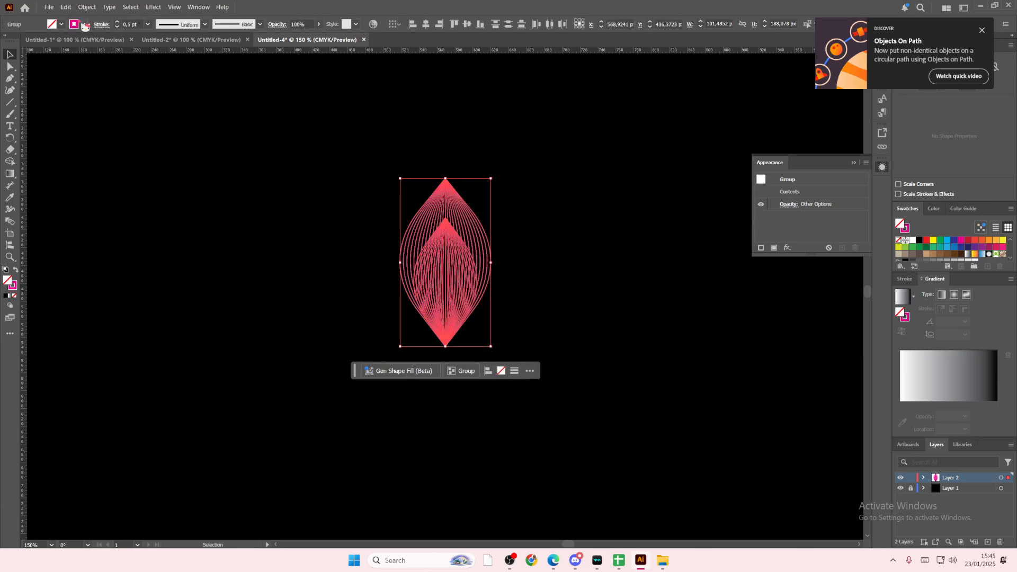
Step: Create a radial repeat of the nested leaves with 12 instances
{"action": "left_click", "coordinate": [87, 7]}
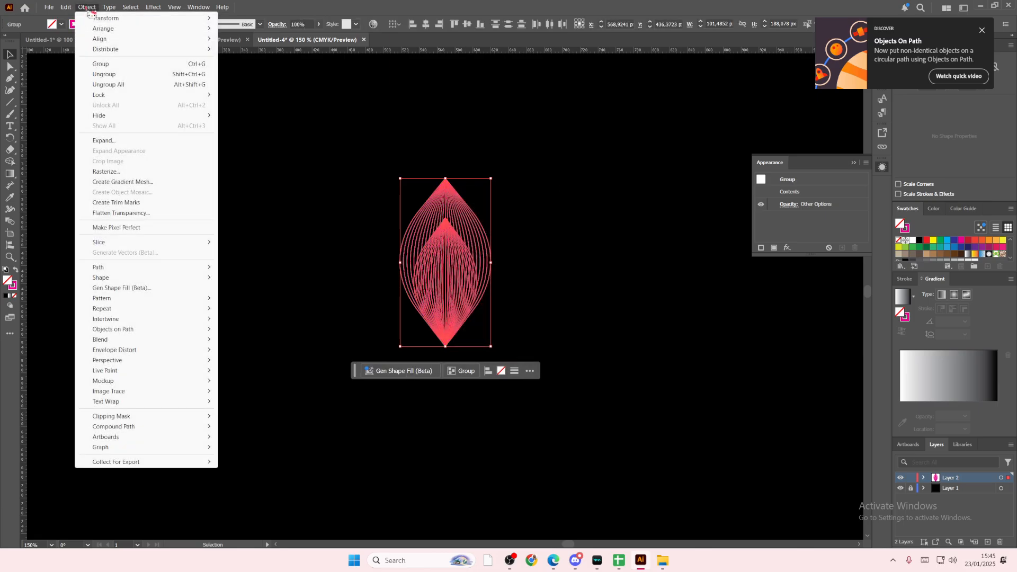
{"action": "mouse_move", "coordinate": [137, 309]}
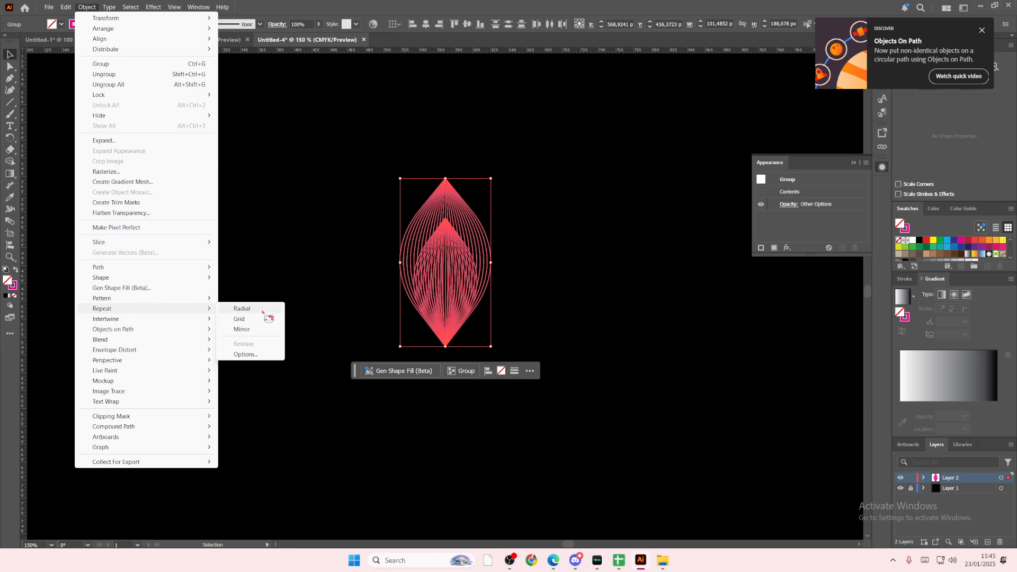
{"action": "left_click", "coordinate": [243, 308]}
{"action": "left_click", "coordinate": [63, 22]}
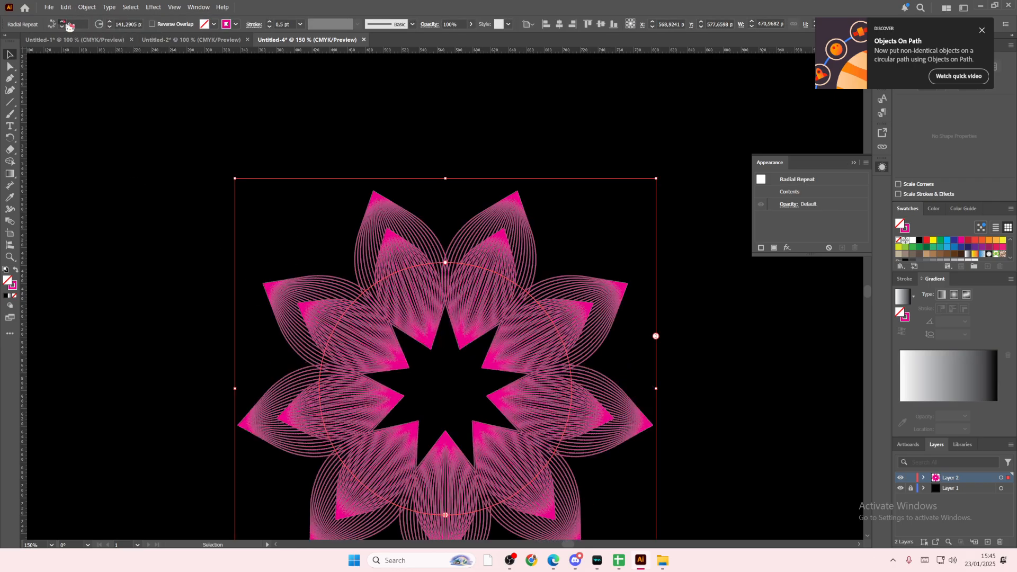
{"action": "left_click", "coordinate": [62, 22]}
{"action": "left_click", "coordinate": [63, 22]}
{"action": "left_click", "coordinate": [63, 22]}
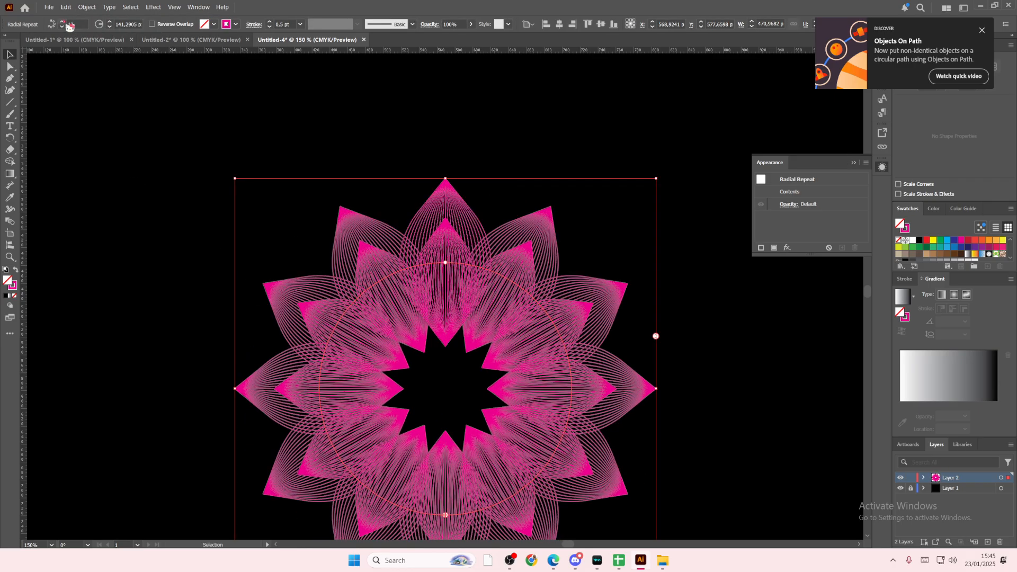
Step: Reduce the radial repeat's radius to 94 px so the petals meet at the centre
{"action": "left_click", "coordinate": [111, 27]}
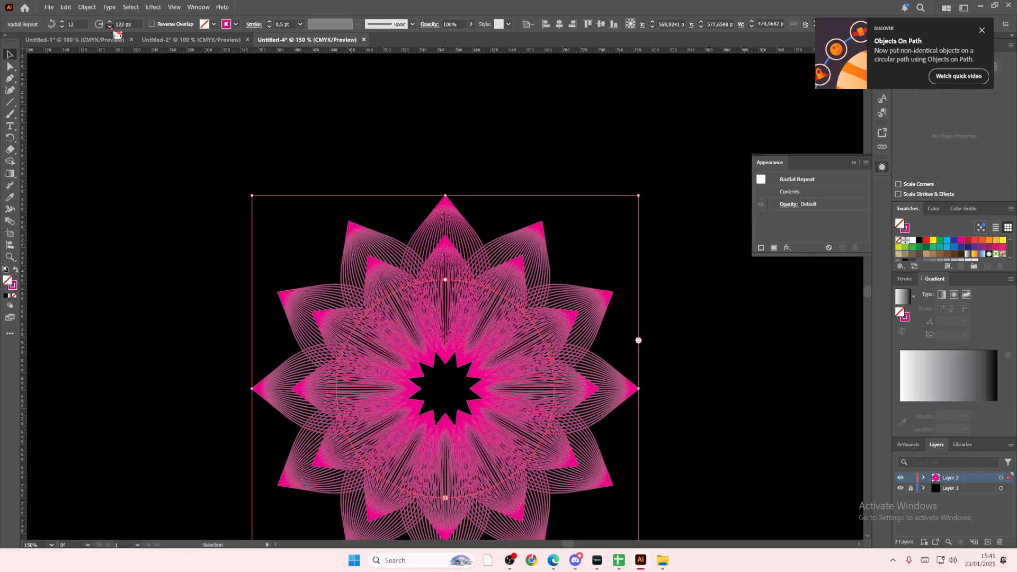
{"action": "left_click", "coordinate": [111, 27]}
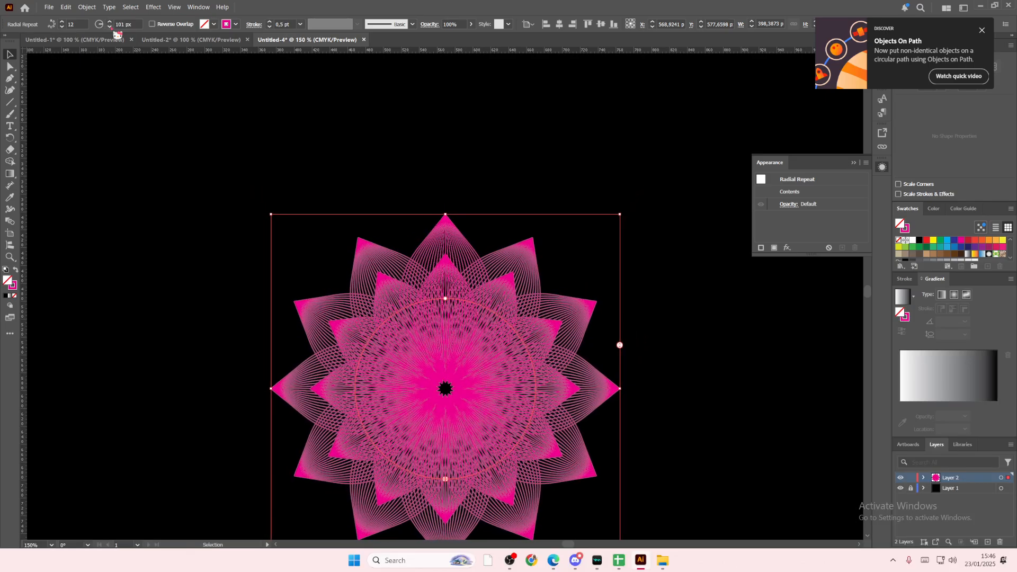
{"action": "left_click", "coordinate": [111, 28]}
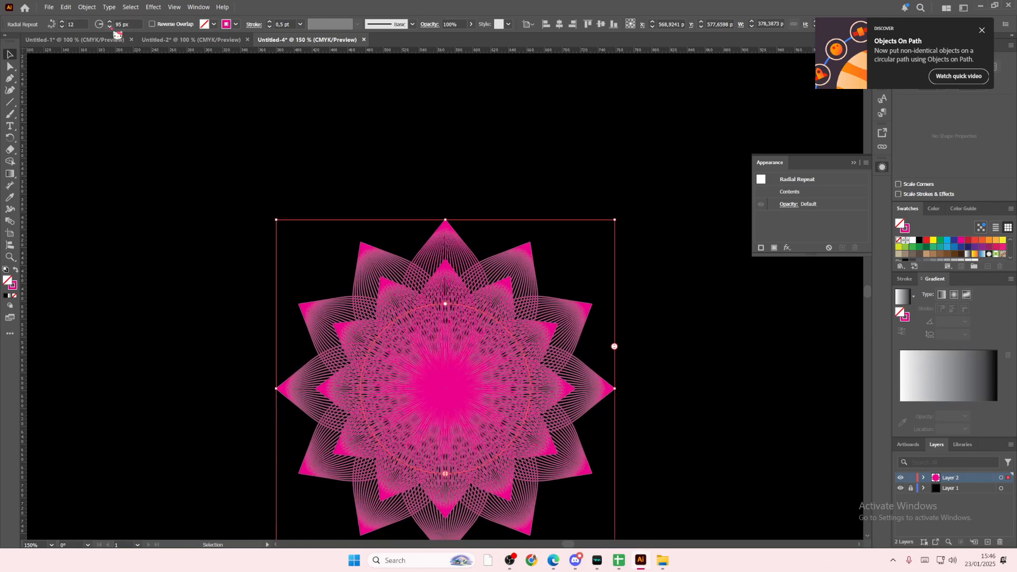
{"action": "scroll", "coordinate": [382, 242], "scroll_direction": "down", "scroll_amount": 3}
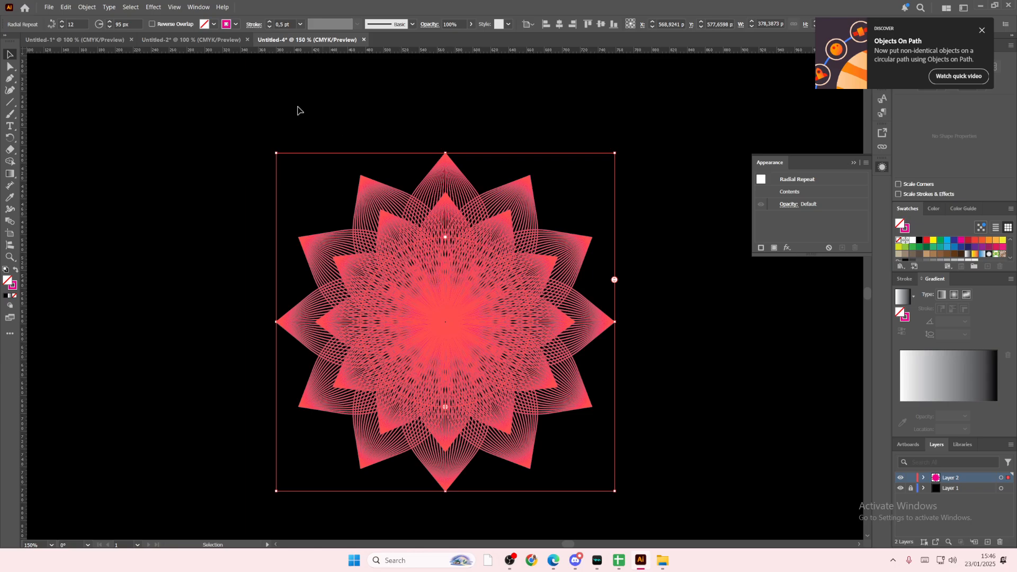
{"action": "left_click", "coordinate": [111, 28]}
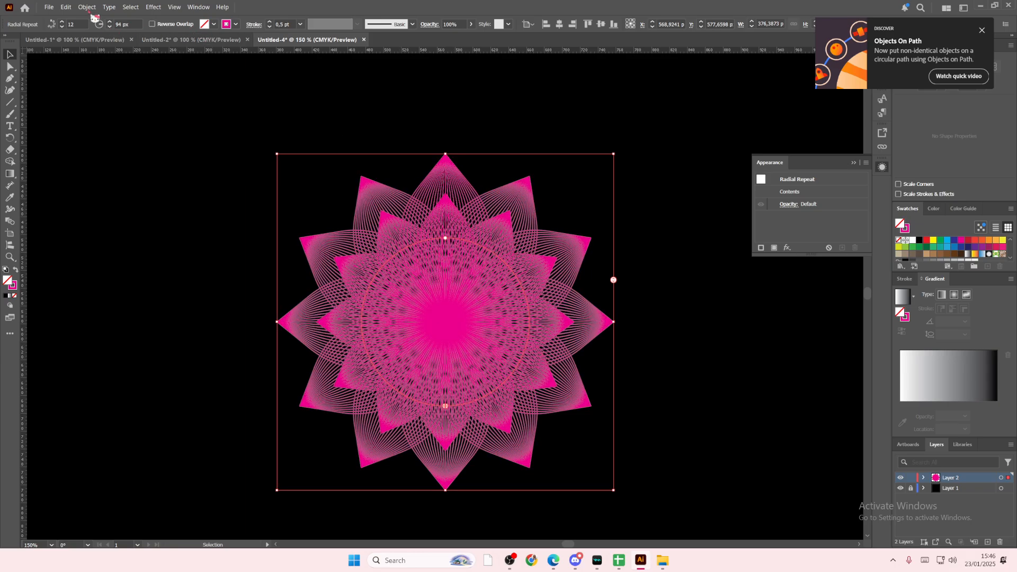
Step: Expand the radial repeat's object and fill, and ungroup it into separate petals
{"action": "left_click", "coordinate": [90, 9]}
{"action": "left_click", "coordinate": [119, 142]}
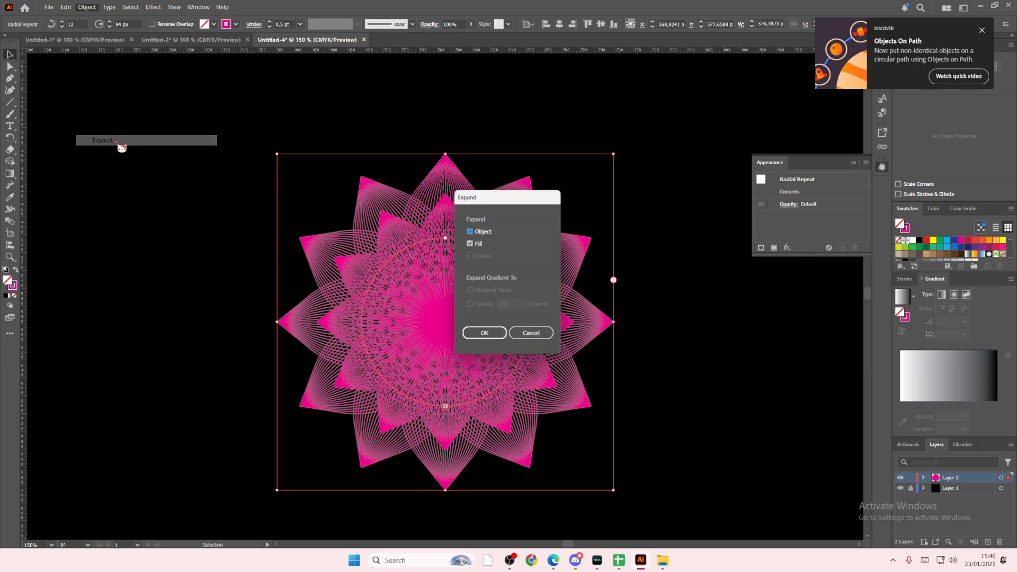
{"action": "left_click", "coordinate": [485, 335]}
{"action": "right_click", "coordinate": [471, 334]}
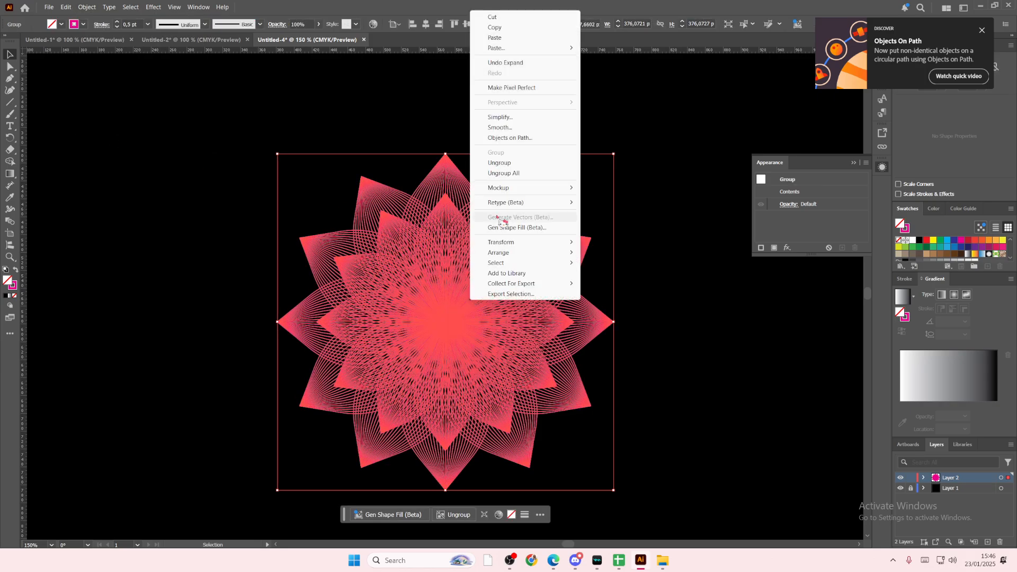
{"action": "left_click", "coordinate": [501, 173]}
{"action": "left_click", "coordinate": [645, 232]}
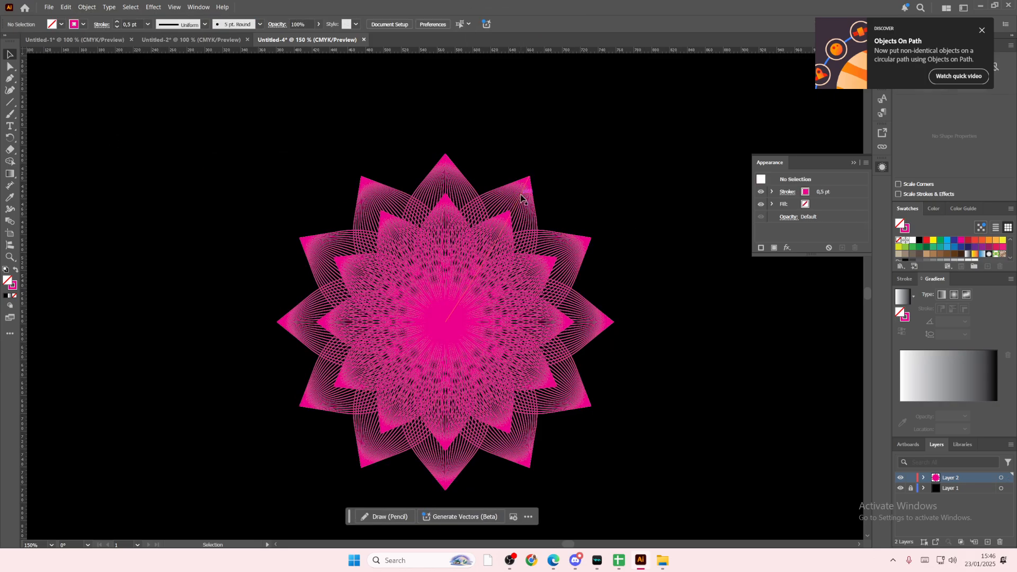
Step: Recolour the stroke of the one o'clock petal to light orange FFBD48
{"action": "left_click", "coordinate": [520, 199]}
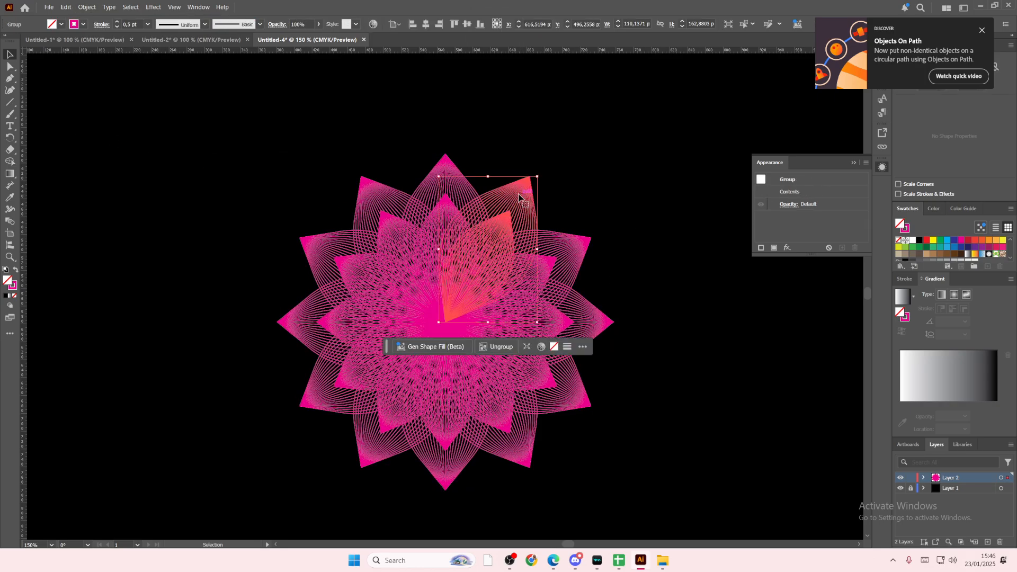
{"action": "double_click", "coordinate": [14, 286]}
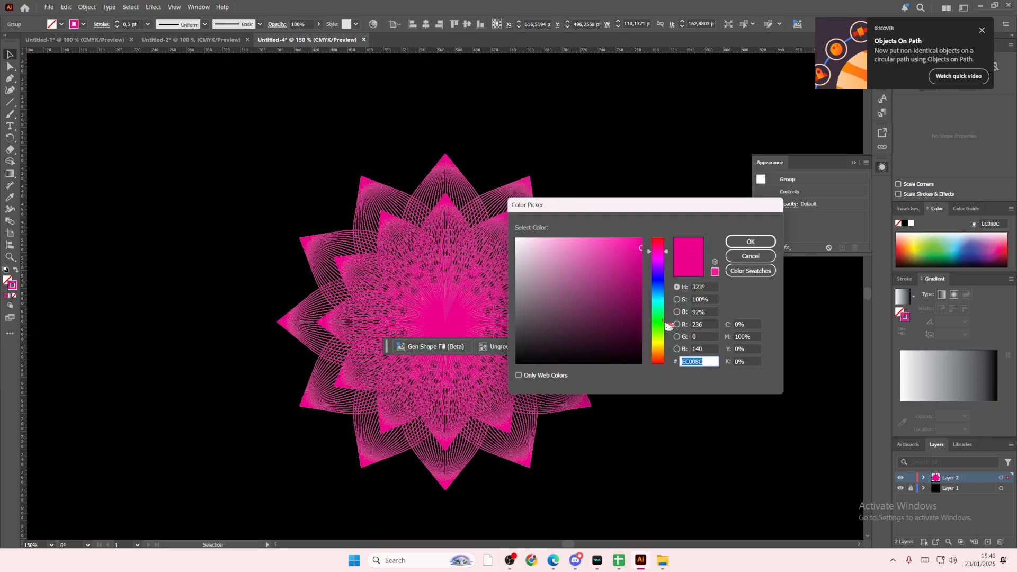
{"action": "left_click_drag", "start_coordinate": [668, 325], "coordinate": [664, 358]}
{"action": "left_click", "coordinate": [616, 237]}
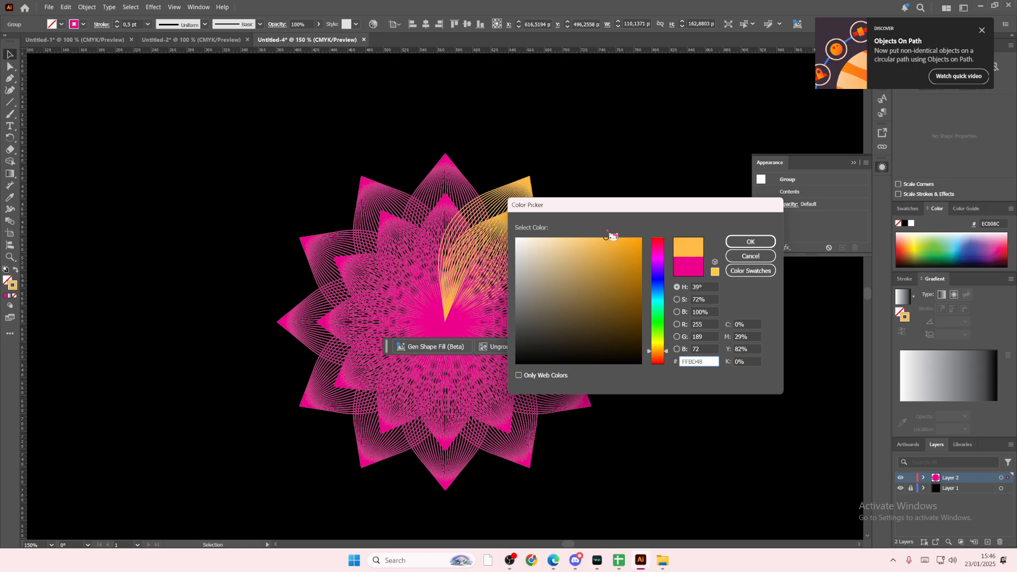
{"action": "left_click", "coordinate": [747, 242]}
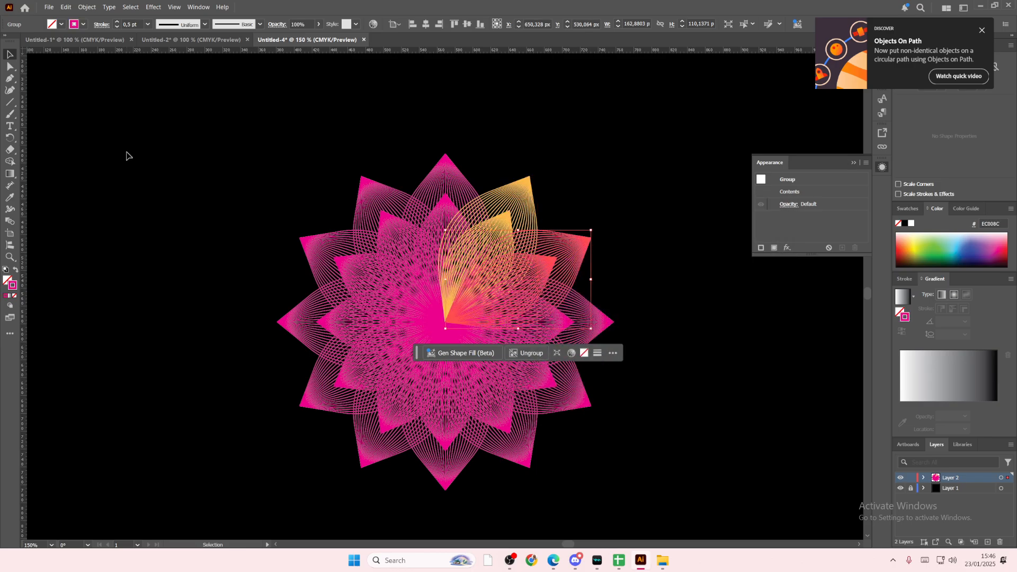
Step: Recolour the stroke of the two o'clock petal to light green ACFF76
{"action": "double_click", "coordinate": [13, 286]}
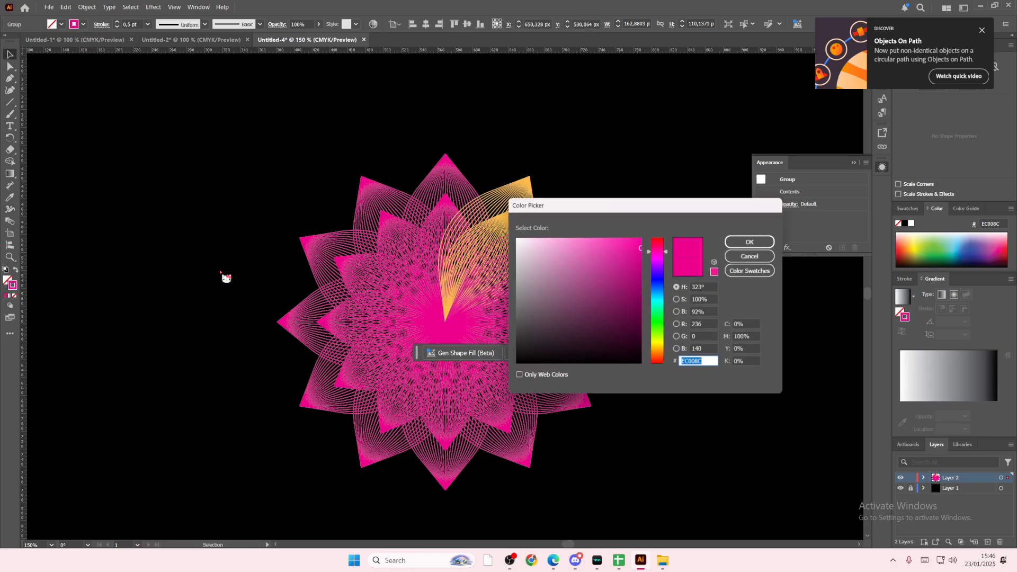
{"action": "left_click_drag", "start_coordinate": [634, 227], "coordinate": [730, 239]}
{"action": "left_click_drag", "start_coordinate": [749, 347], "coordinate": [750, 338]}
{"action": "left_click_drag", "start_coordinate": [680, 265], "coordinate": [676, 244]}
{"action": "left_click", "coordinate": [849, 263]}
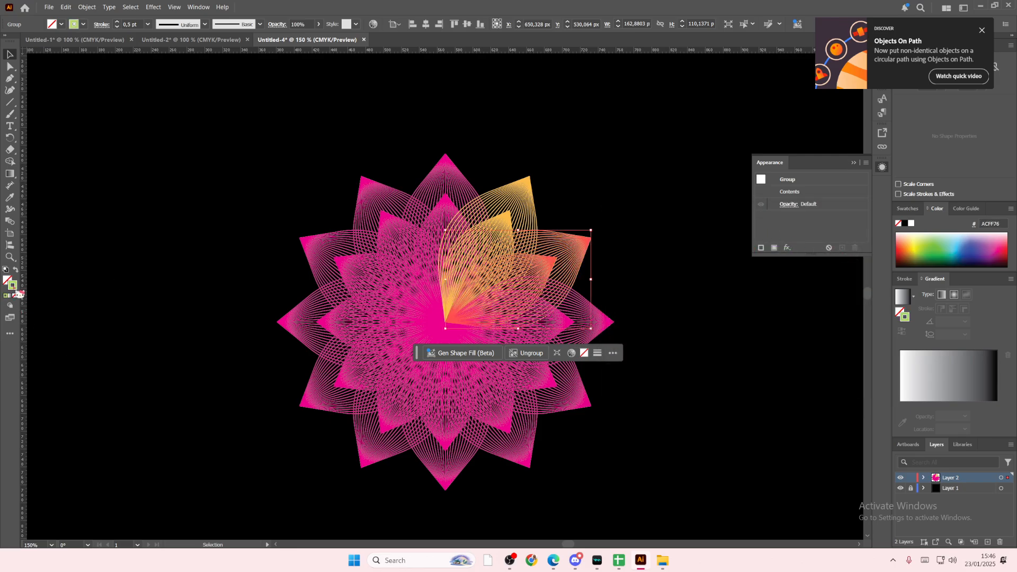
{"action": "left_click", "coordinate": [638, 297]}
Step: Recolour the stroke of the three o'clock petal to sky blue 55DFFF
{"action": "left_click", "coordinate": [597, 320]}
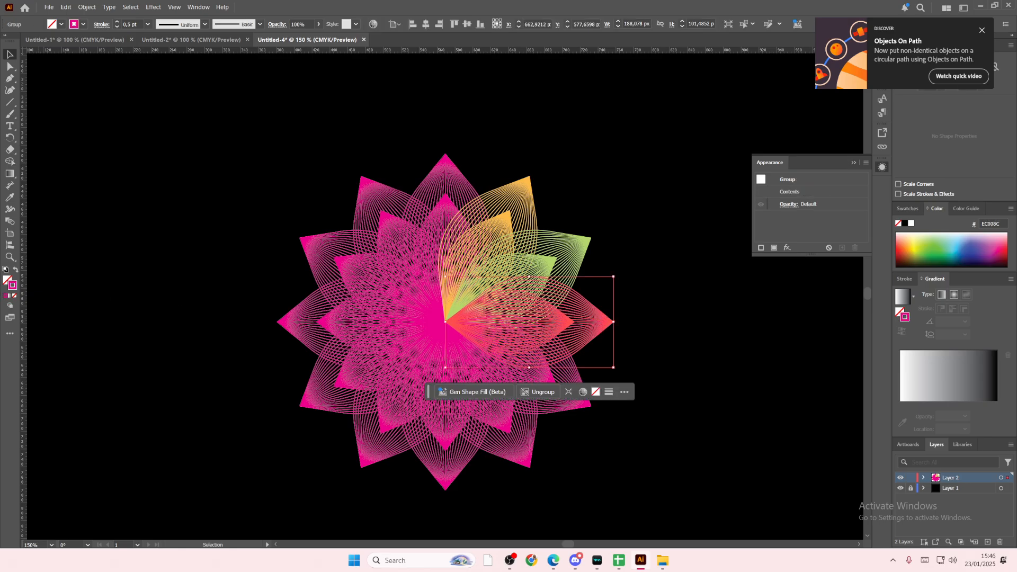
{"action": "double_click", "coordinate": [13, 287]}
{"action": "left_click_drag", "start_coordinate": [750, 329], "coordinate": [747, 305]}
{"action": "left_click", "coordinate": [701, 244]}
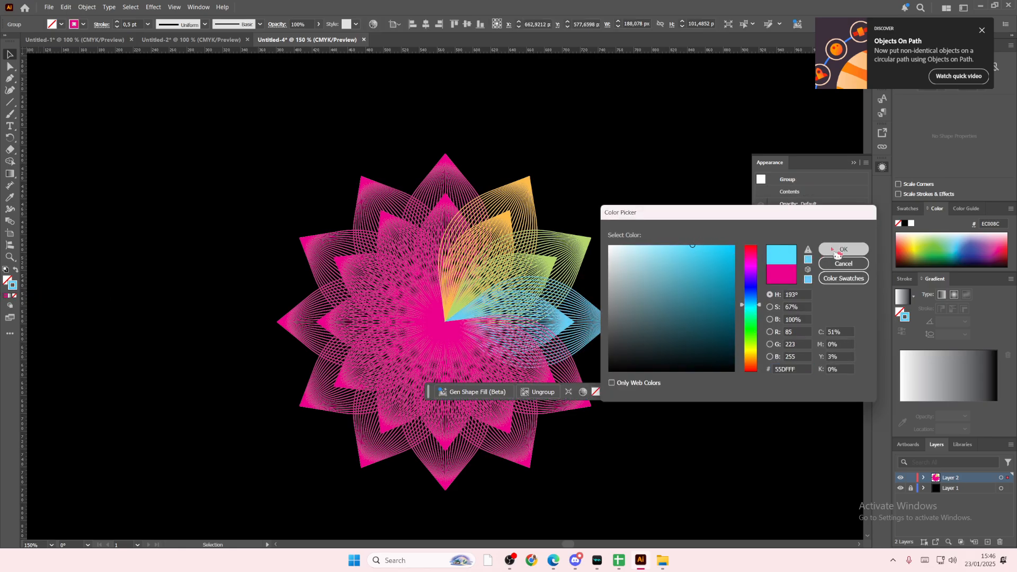
{"action": "left_click", "coordinate": [843, 249]}
{"action": "double_click", "coordinate": [572, 391]}
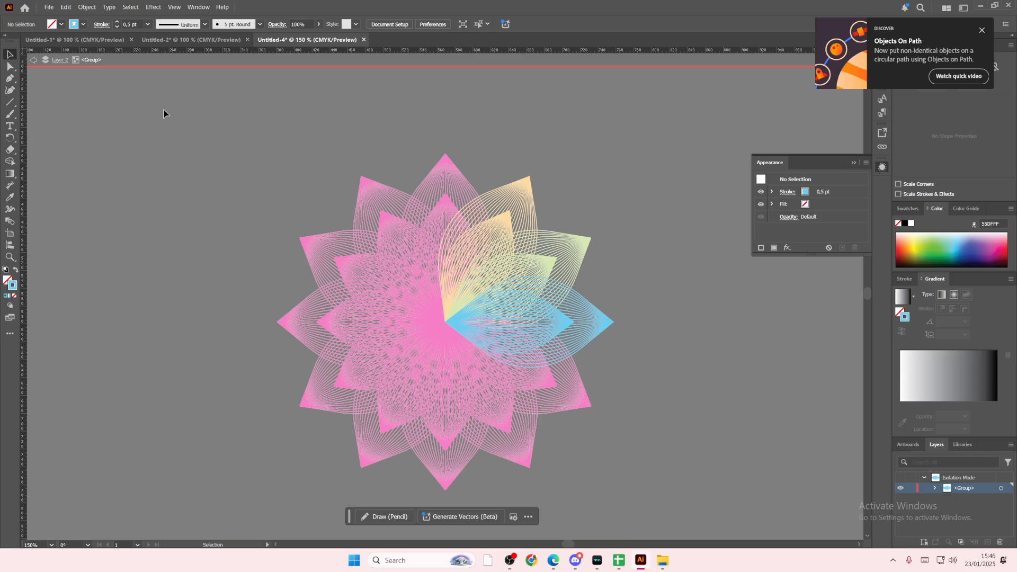
{"action": "double_click", "coordinate": [163, 113]}
Step: Recolour the stroke of the four o'clock petal to purple
{"action": "left_click", "coordinate": [591, 399]}
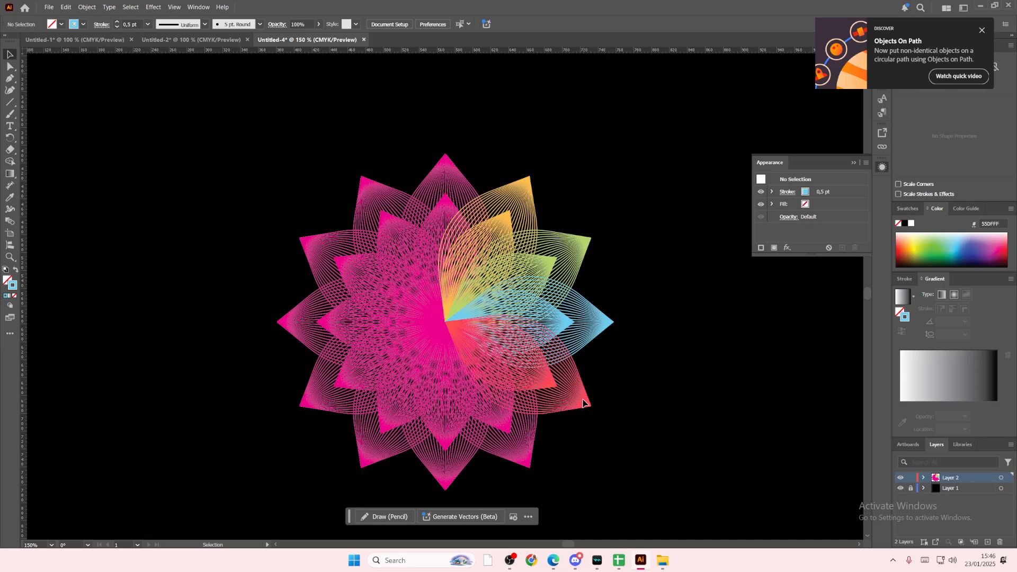
{"action": "double_click", "coordinate": [15, 289]}
{"action": "left_click", "coordinate": [757, 271]}
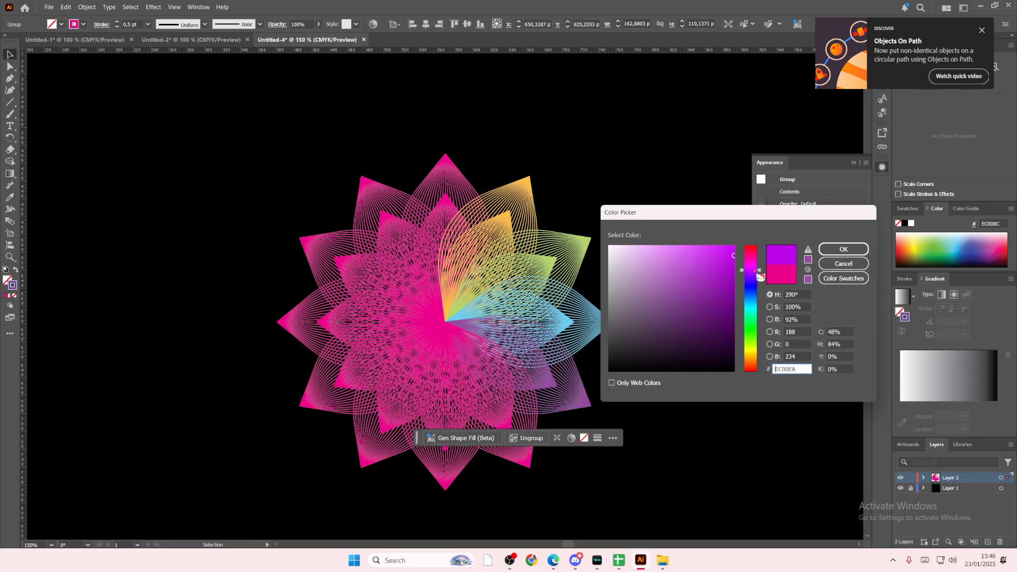
{"action": "left_click_drag", "start_coordinate": [758, 273], "coordinate": [758, 275]}
{"action": "left_click", "coordinate": [844, 249]}
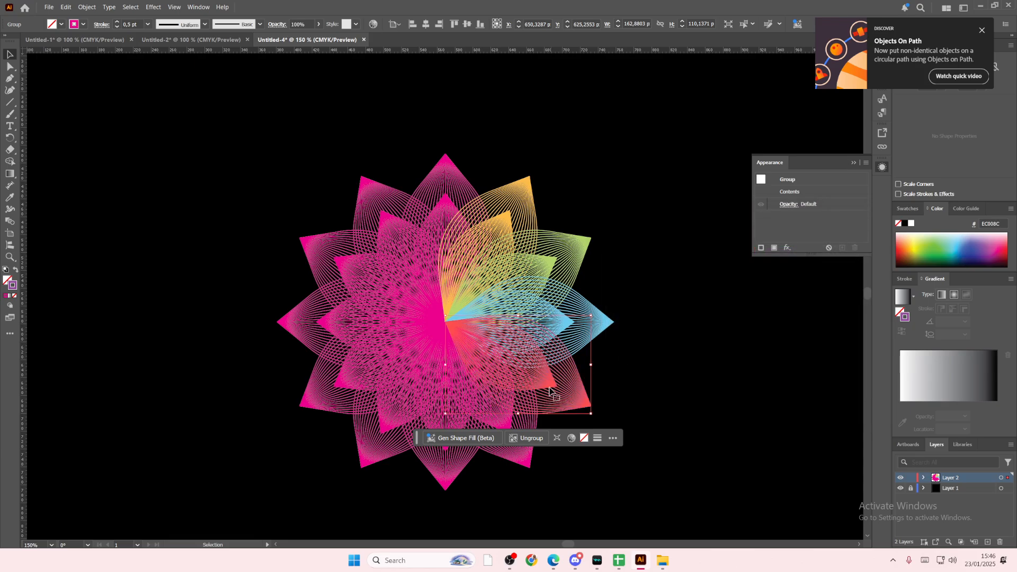
Step: Recolour the stroke of the five o'clock petal to red
{"action": "left_click", "coordinate": [522, 462]}
{"action": "scroll", "coordinate": [504, 387], "scroll_direction": "down", "scroll_amount": 1}
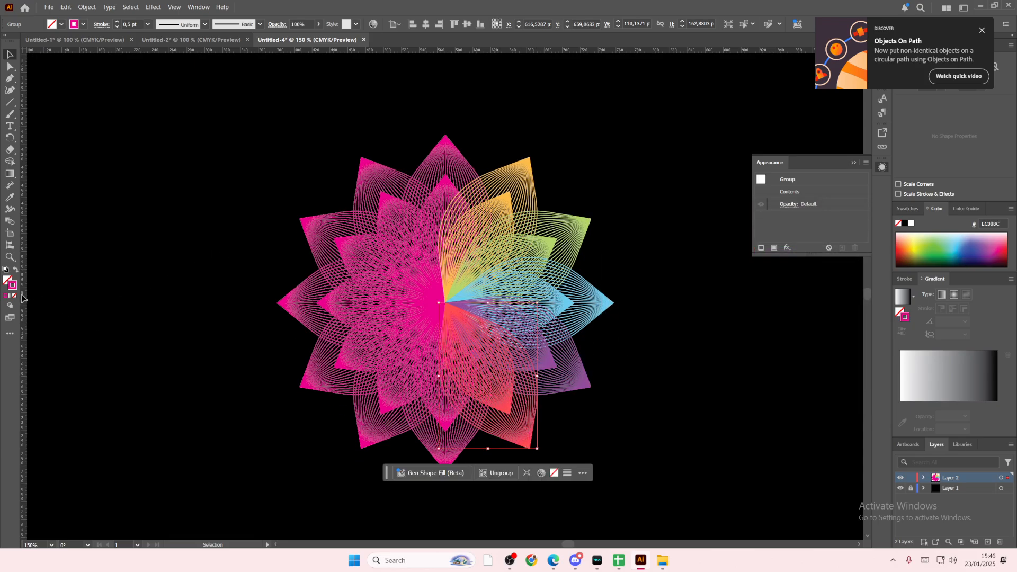
{"action": "double_click", "coordinate": [16, 290]}
{"action": "mouse_move", "coordinate": [753, 274]}
{"action": "left_mouse_down"}
{"action": "mouse_move", "coordinate": [752, 245]}
{"action": "mouse_move", "coordinate": [714, 241]}
{"action": "left_mouse_up"}
{"action": "left_click", "coordinate": [843, 249]}
Step: Recolour the stroke of the six o'clock petal to orange EA8B00
{"action": "left_click", "coordinate": [423, 430]}
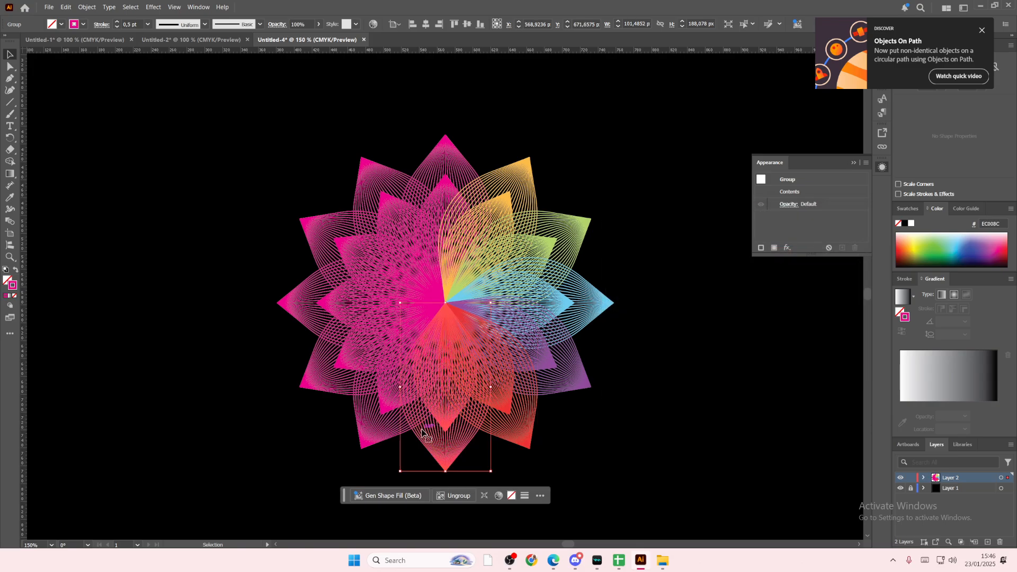
{"action": "double_click", "coordinate": [15, 290]}
{"action": "left_click_drag", "start_coordinate": [753, 289], "coordinate": [756, 365]}
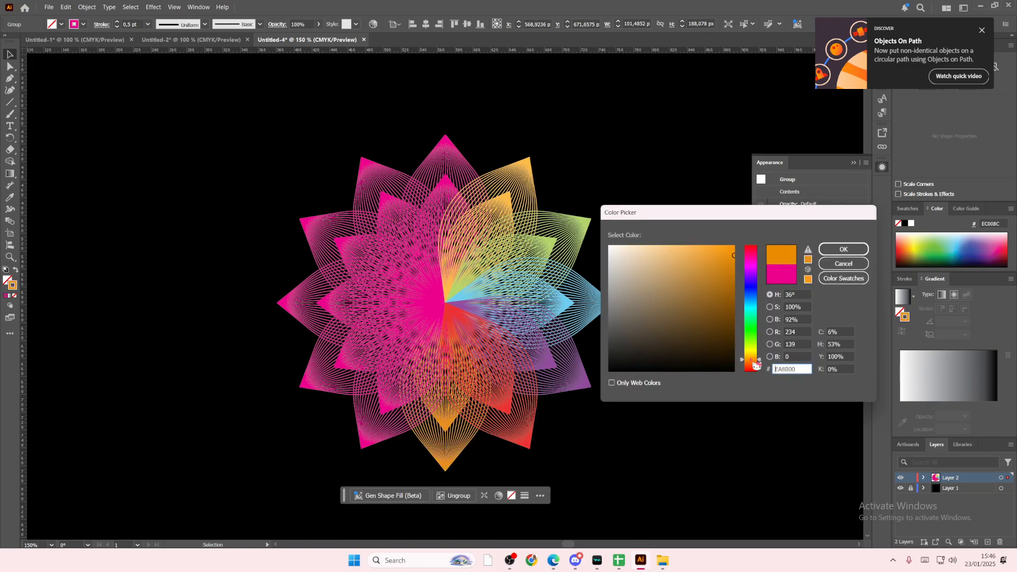
{"action": "left_click", "coordinate": [843, 249]}
Step: Recolour the stroke of the seven o'clock petal to light yellow FFF252
{"action": "left_click", "coordinate": [363, 437]}
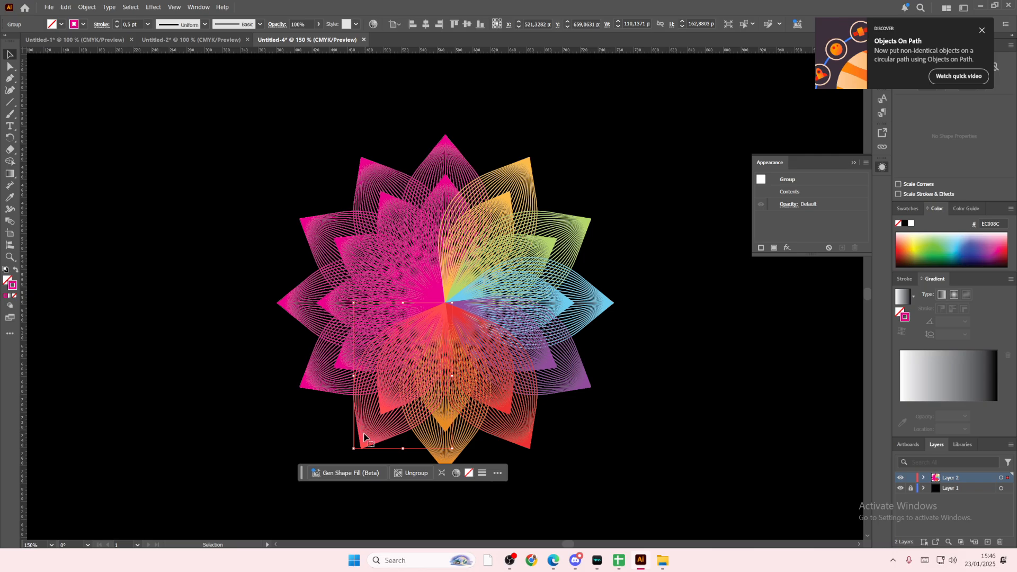
{"action": "double_click", "coordinate": [19, 293]}
{"action": "left_click_drag", "start_coordinate": [753, 259], "coordinate": [758, 360]}
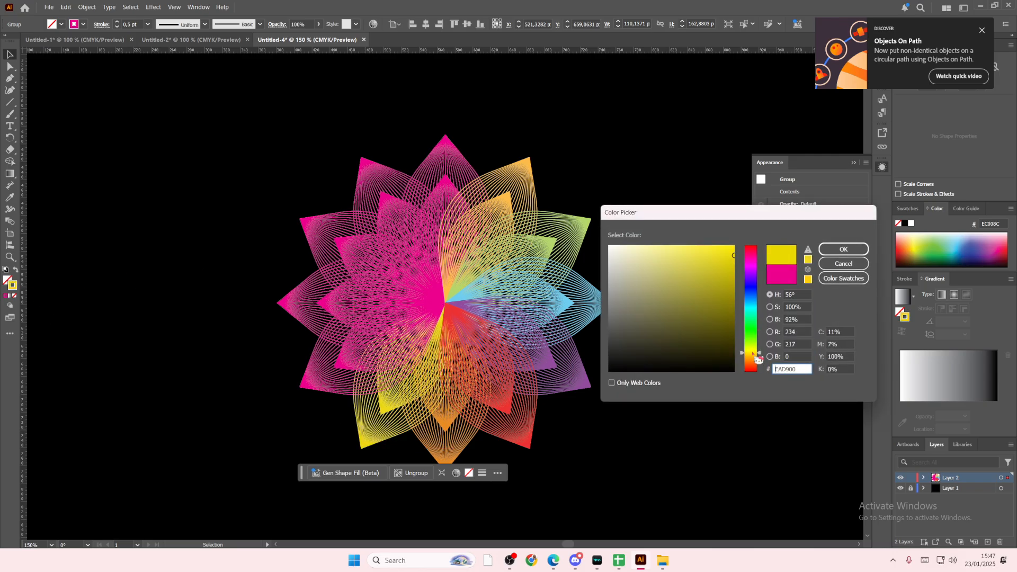
{"action": "left_click_drag", "start_coordinate": [707, 294], "coordinate": [694, 231]}
{"action": "left_click", "coordinate": [843, 249]}
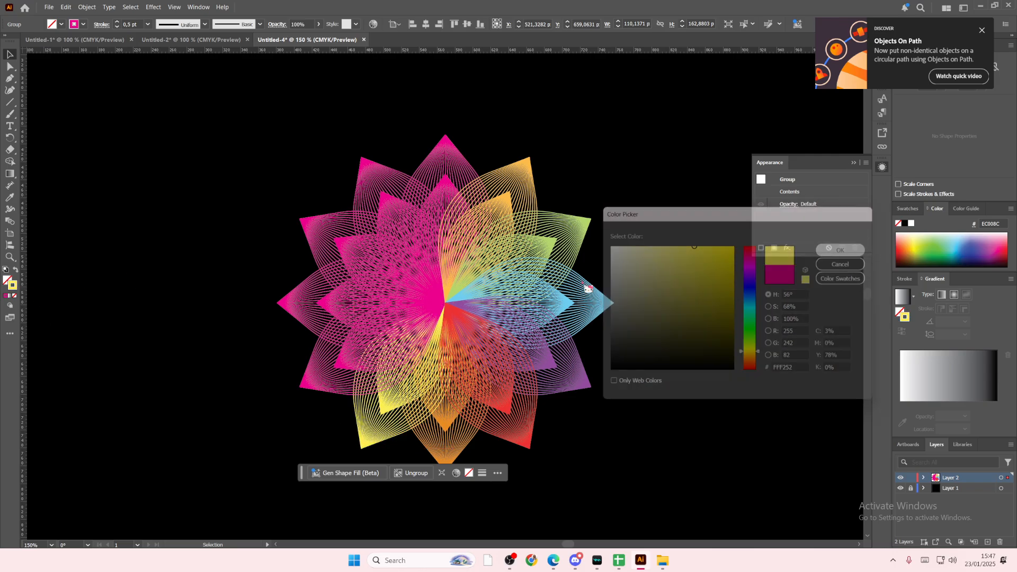
Step: Recolour the stroke of the eight o'clock petal to light green 6AFF50
{"action": "left_click", "coordinate": [326, 383]}
{"action": "double_click", "coordinate": [19, 292]}
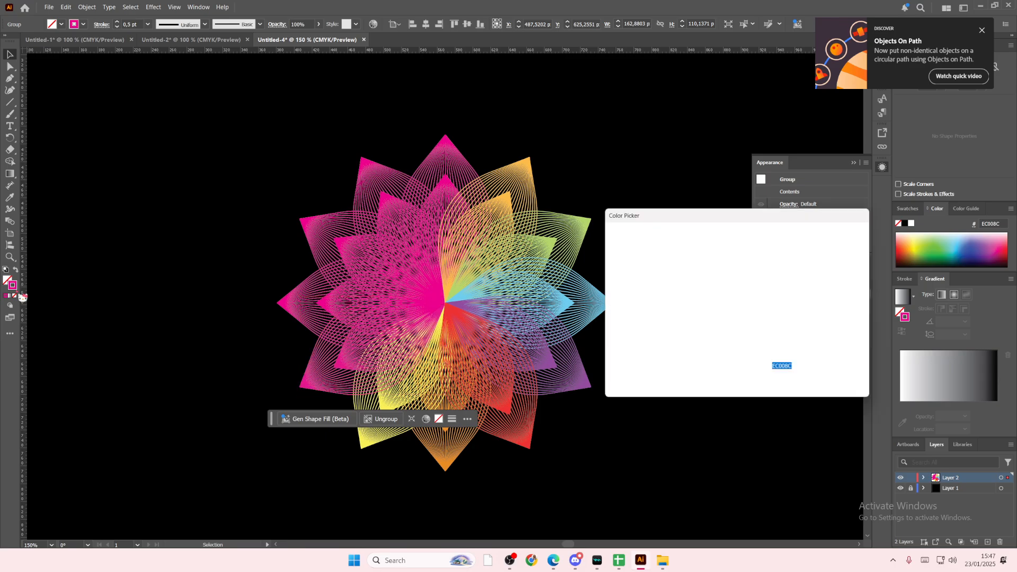
{"action": "left_click", "coordinate": [752, 334]}
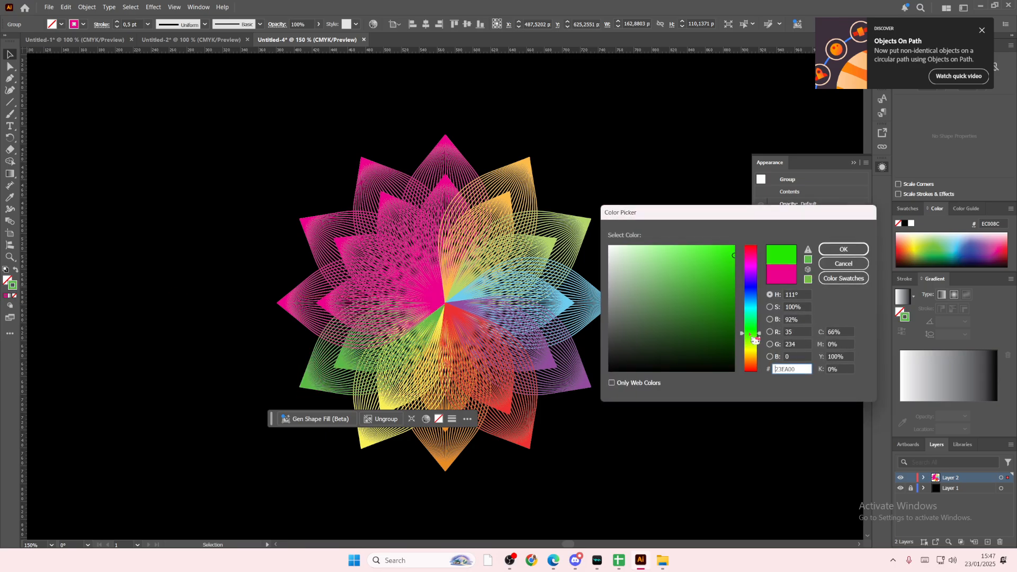
{"action": "left_click", "coordinate": [695, 252]}
{"action": "left_click", "coordinate": [843, 249]}
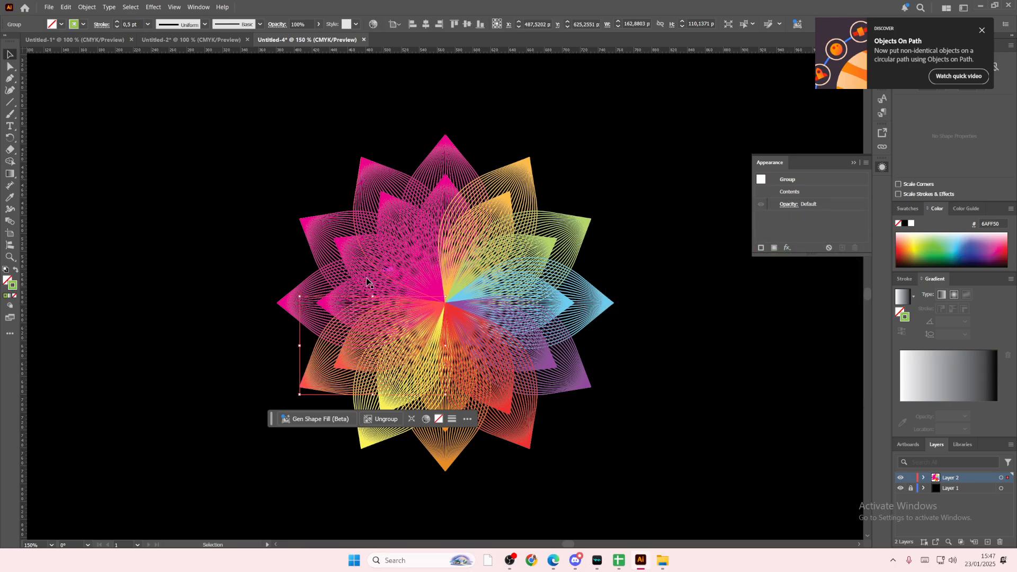
Step: Recolour the stroke of the nine o'clock petal to light cyan 45FFFF
{"action": "left_click", "coordinate": [313, 293]}
{"action": "double_click", "coordinate": [12, 286]}
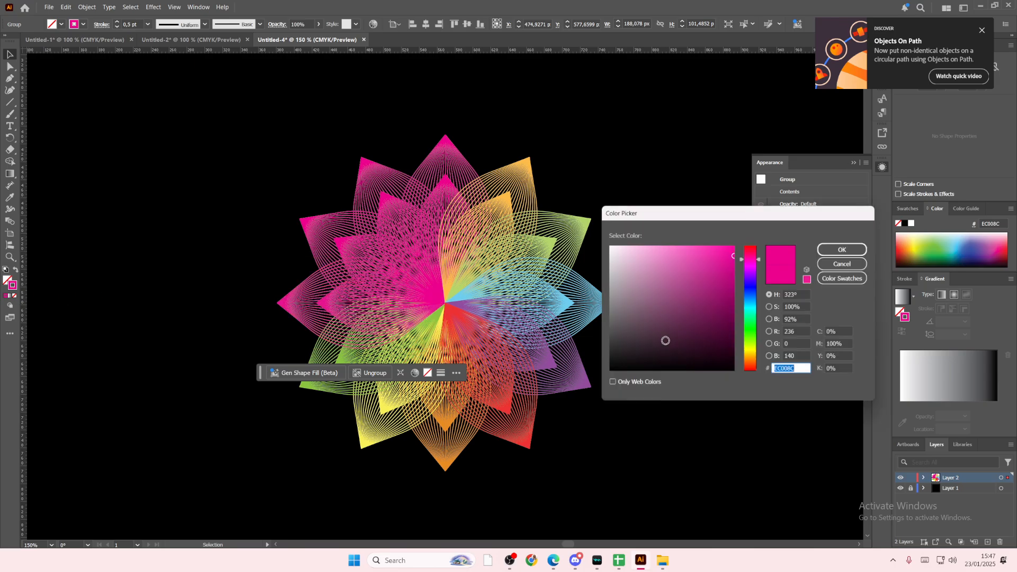
{"action": "left_click_drag", "start_coordinate": [753, 314], "coordinate": [753, 309]}
{"action": "left_click", "coordinate": [672, 249]}
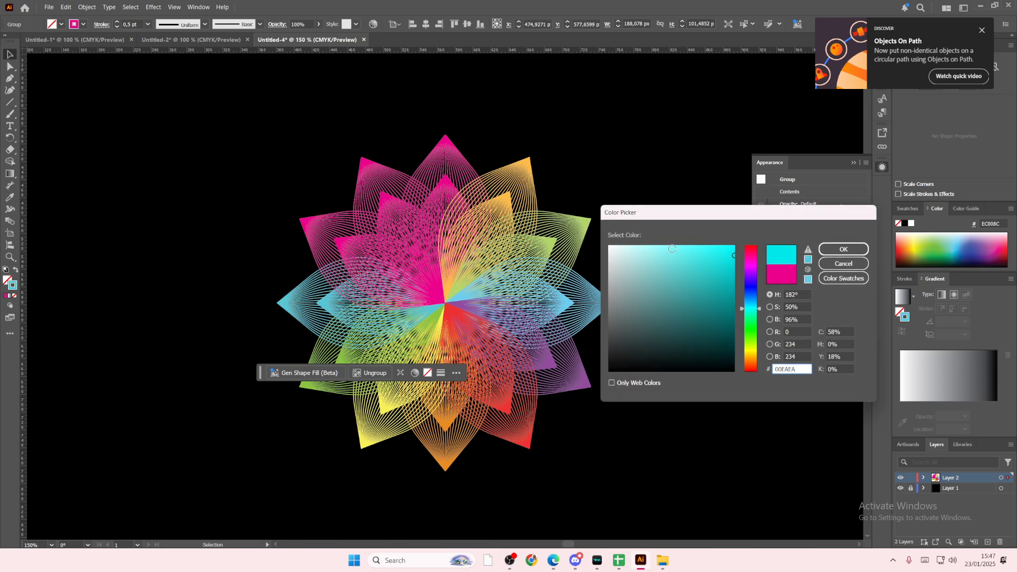
{"action": "left_click", "coordinate": [697, 241]}
{"action": "left_click", "coordinate": [843, 249]}
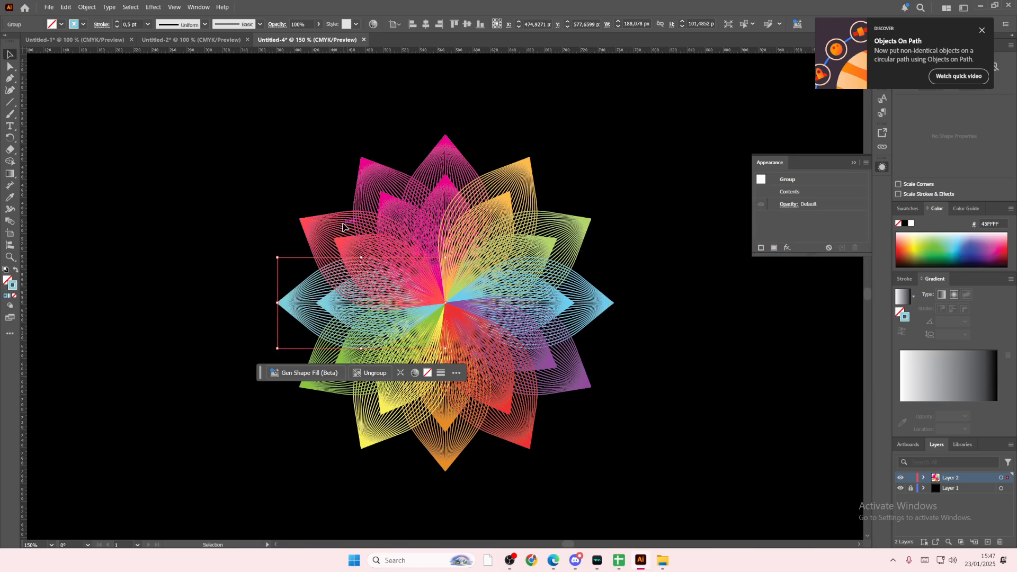
Step: Recolour the stroke of the ten o'clock petal to purple C200EA
{"action": "left_click", "coordinate": [343, 228]}
{"action": "double_click", "coordinate": [13, 286]}
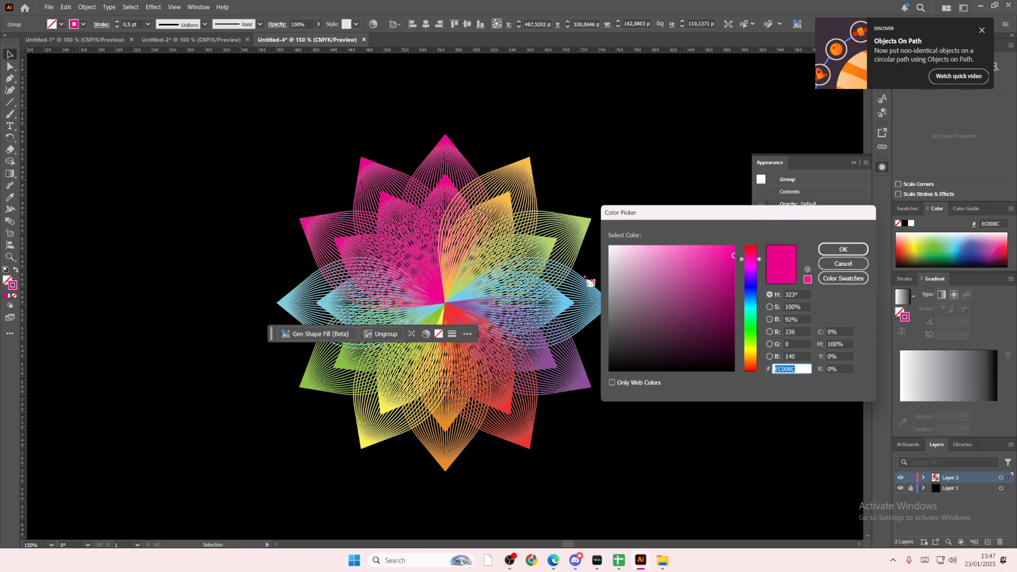
{"action": "left_click", "coordinate": [758, 279]}
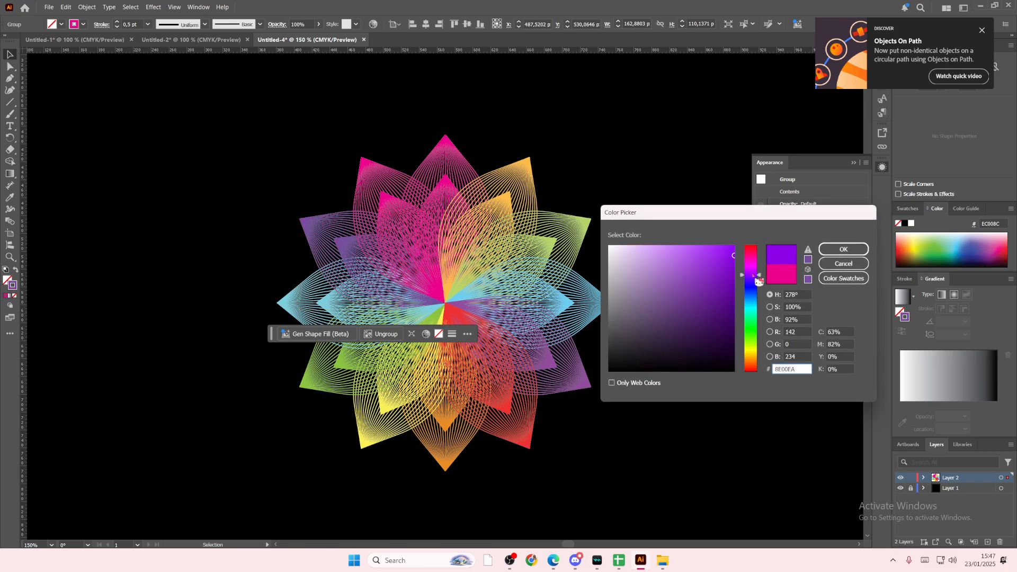
{"action": "left_click", "coordinate": [759, 270]}
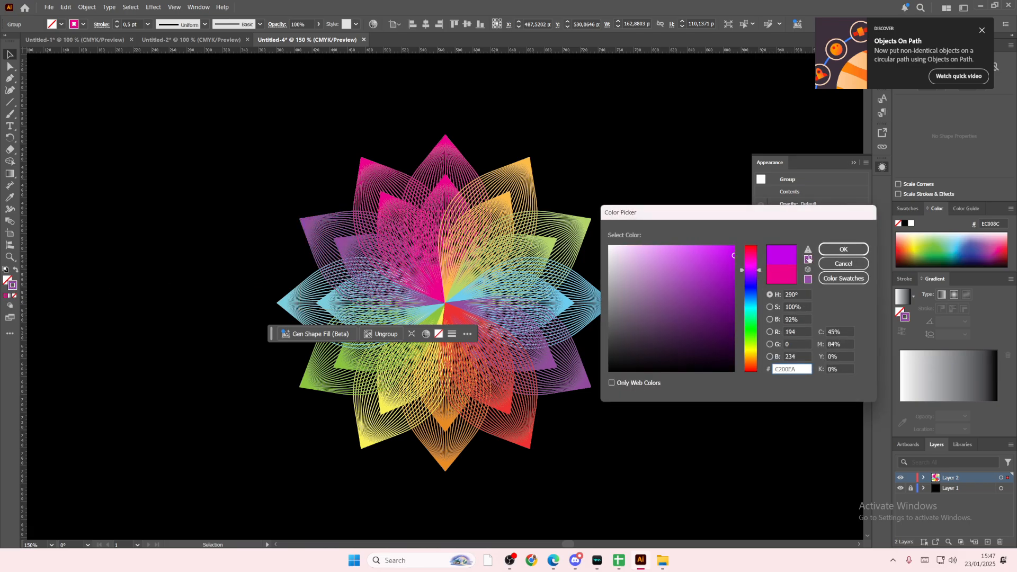
{"action": "left_click", "coordinate": [844, 249]}
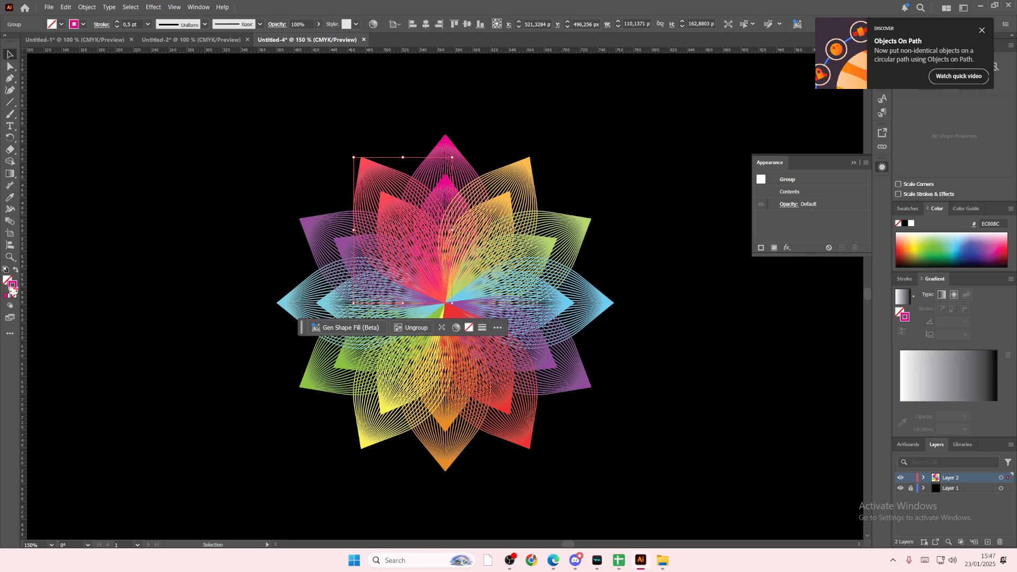
Step: Recolour the stroke of the eleven o'clock petal to red F91919
{"action": "double_click", "coordinate": [11, 289]}
{"action": "left_click", "coordinate": [756, 248]}
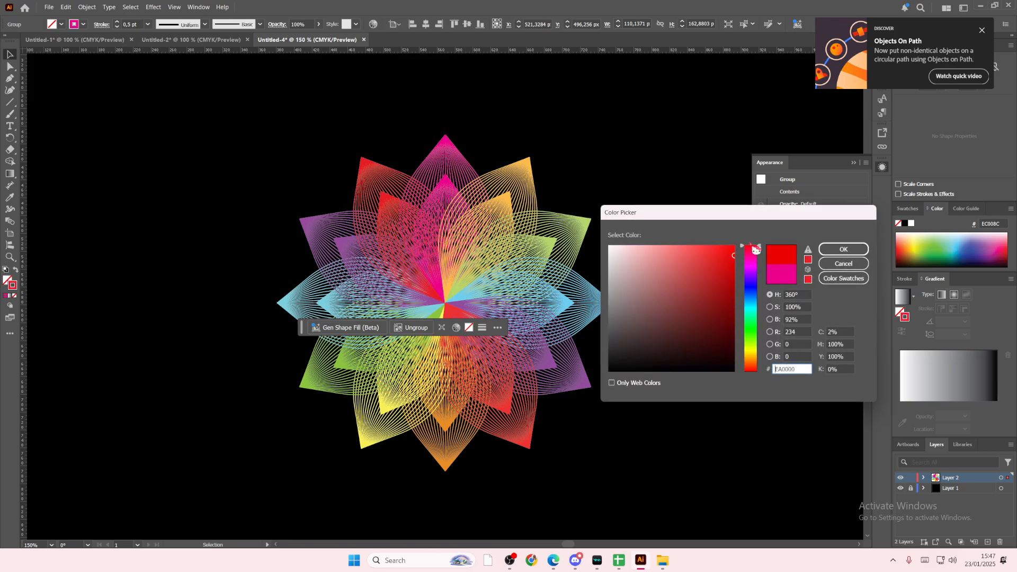
{"action": "left_click_drag", "start_coordinate": [704, 251], "coordinate": [716, 245]}
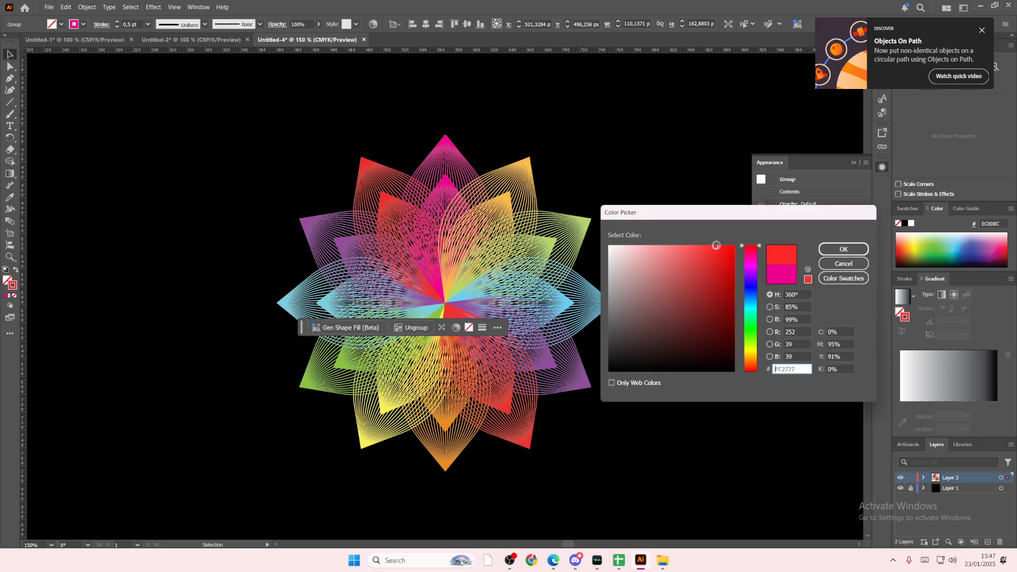
{"action": "left_click", "coordinate": [831, 251]}
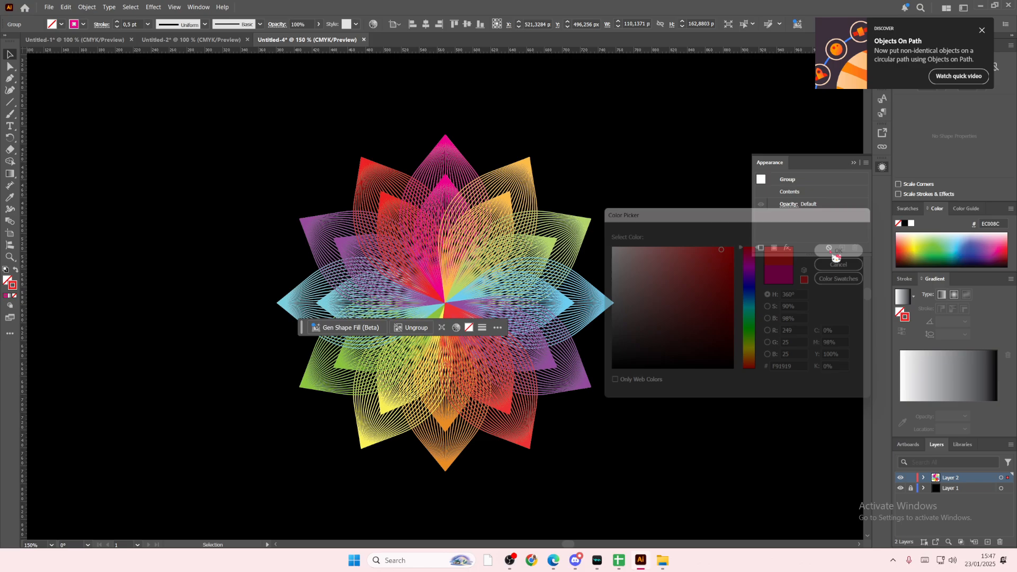
Step: Recolour the stroke of the twelve o'clock petal to orange EA8000 and deselect it
{"action": "left_click", "coordinate": [452, 144]}
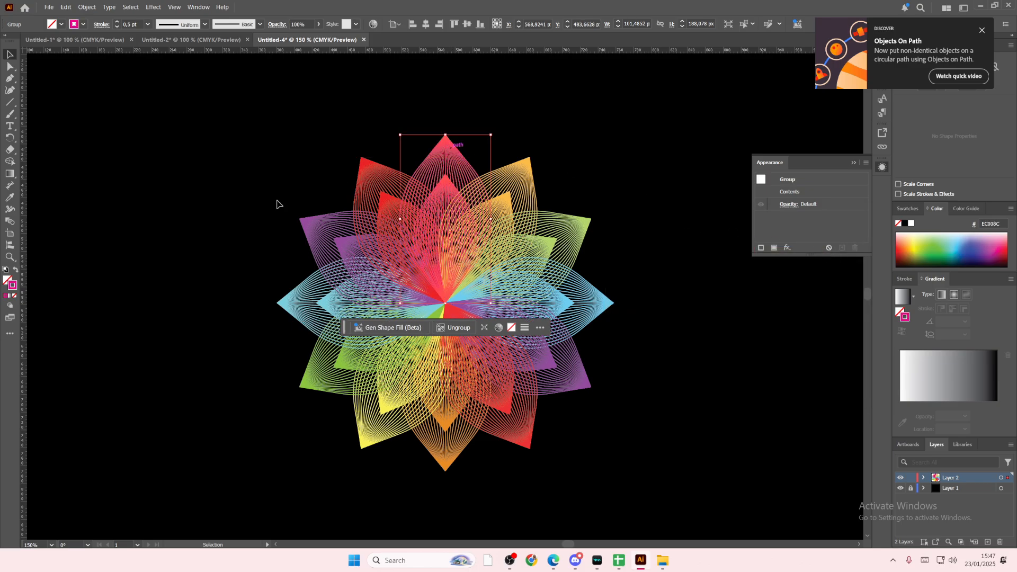
{"action": "double_click", "coordinate": [13, 286]}
{"action": "left_click_drag", "start_coordinate": [751, 307], "coordinate": [755, 368]}
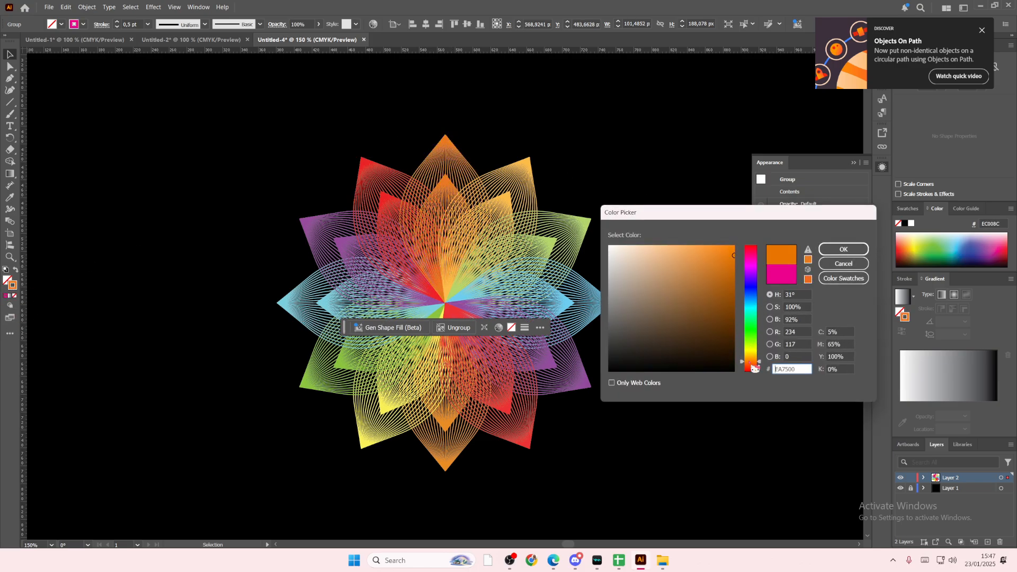
{"action": "left_click", "coordinate": [844, 249]}
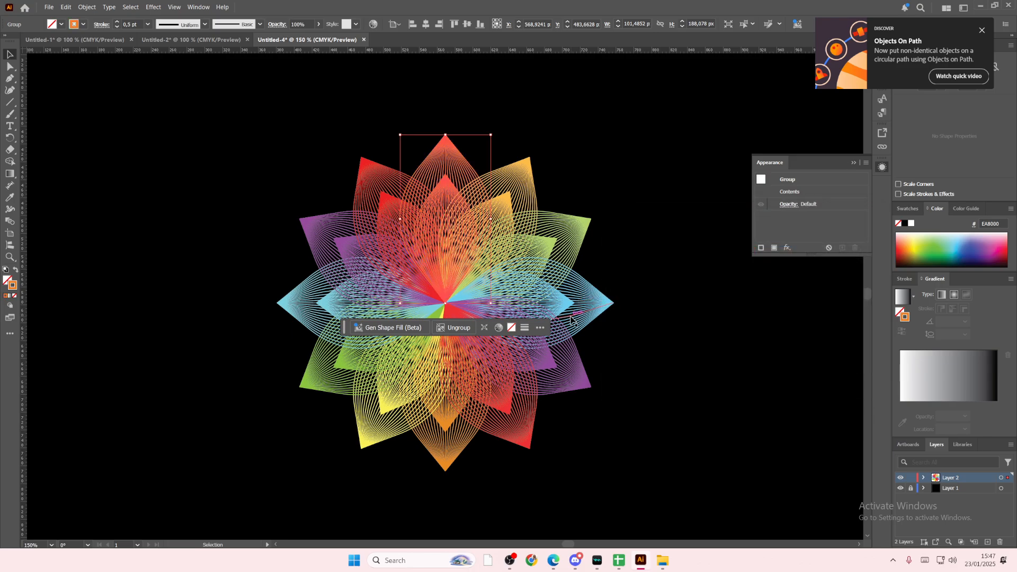
{"action": "left_click", "coordinate": [651, 328]}
Step: Examine the whole recoloured flower against the black background, both at full size and enlarged
{"action": "scroll", "coordinate": [136, 225], "scroll_direction": "down", "scroll_amount": 1}
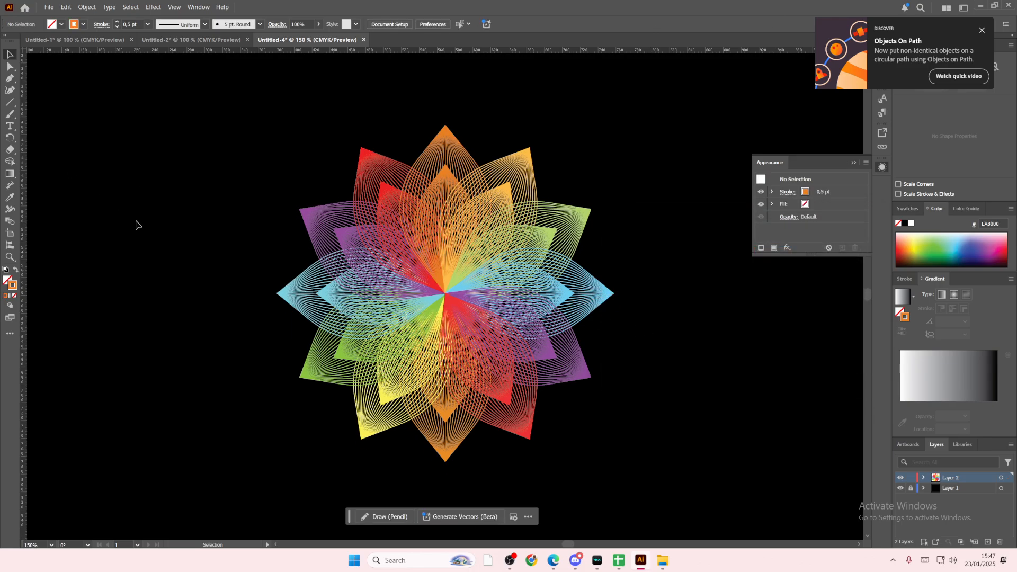
{"action": "key", "text": "ctrl+minus"}
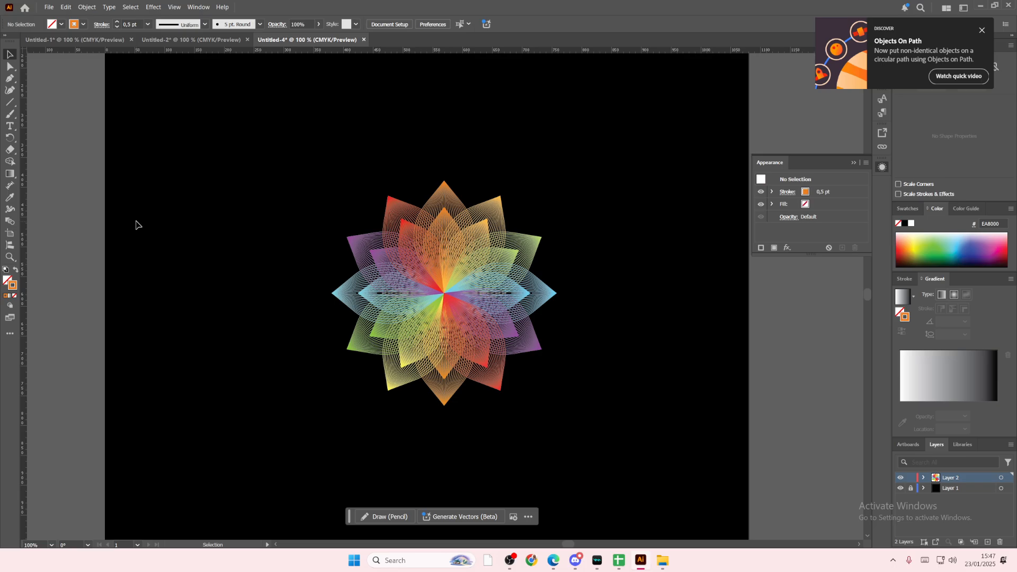
{"action": "key", "text": "ctrl+minus"}
{"action": "key", "text": "ctrl+plus"}
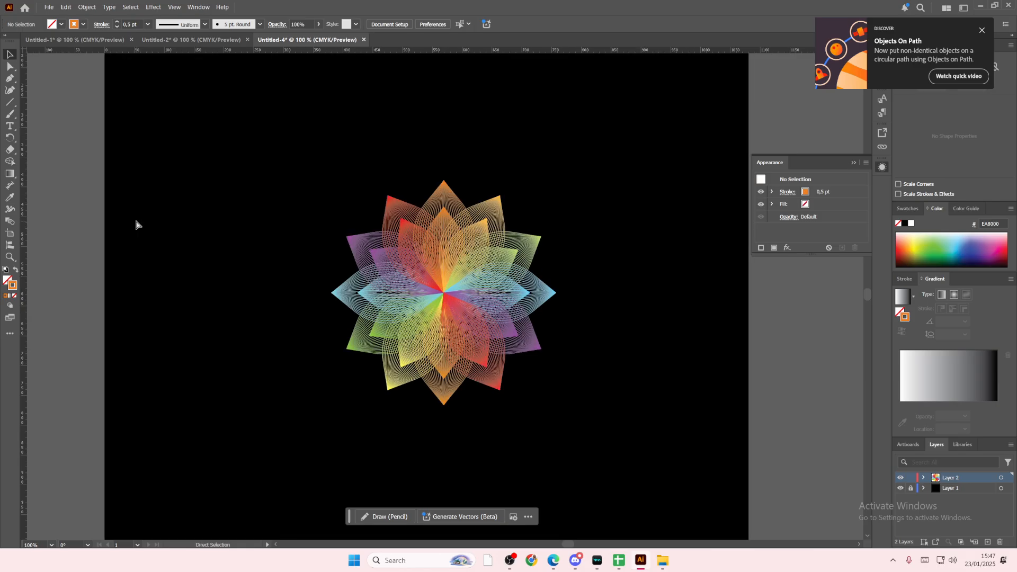
{"action": "key", "text": "ctrl+plus"}
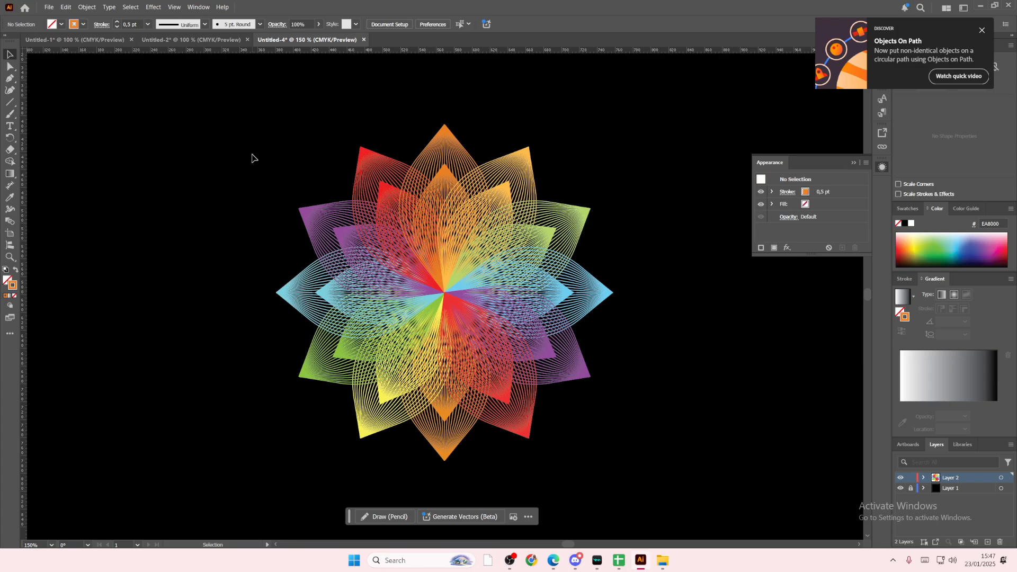
{"action": "scroll", "coordinate": [154, 167], "scroll_direction": "up", "scroll_amount": 2}
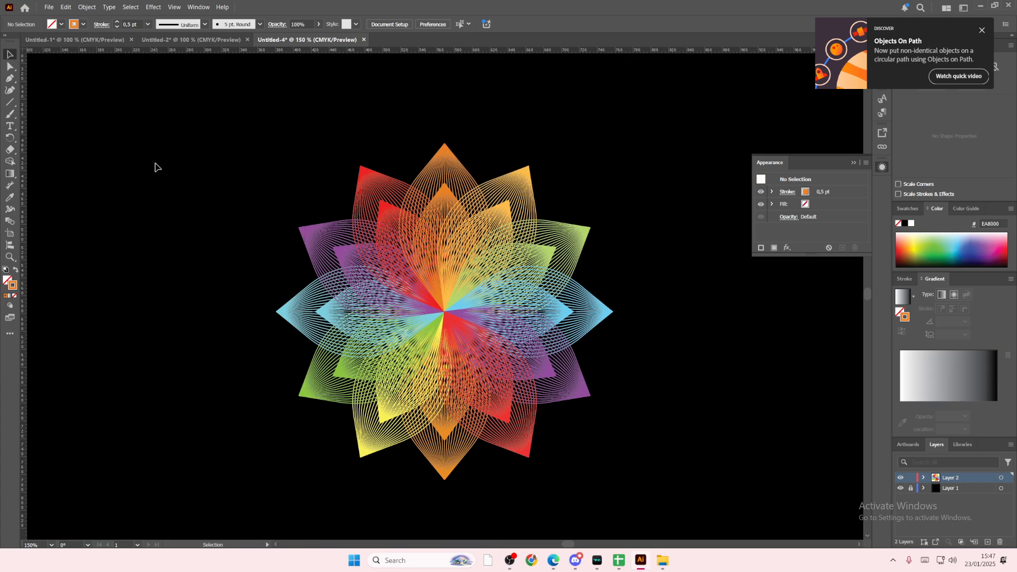
{"action": "scroll", "coordinate": [154, 167], "scroll_direction": "up", "scroll_amount": 1}
{"action": "scroll", "coordinate": [154, 167], "scroll_direction": "down", "scroll_amount": 1}
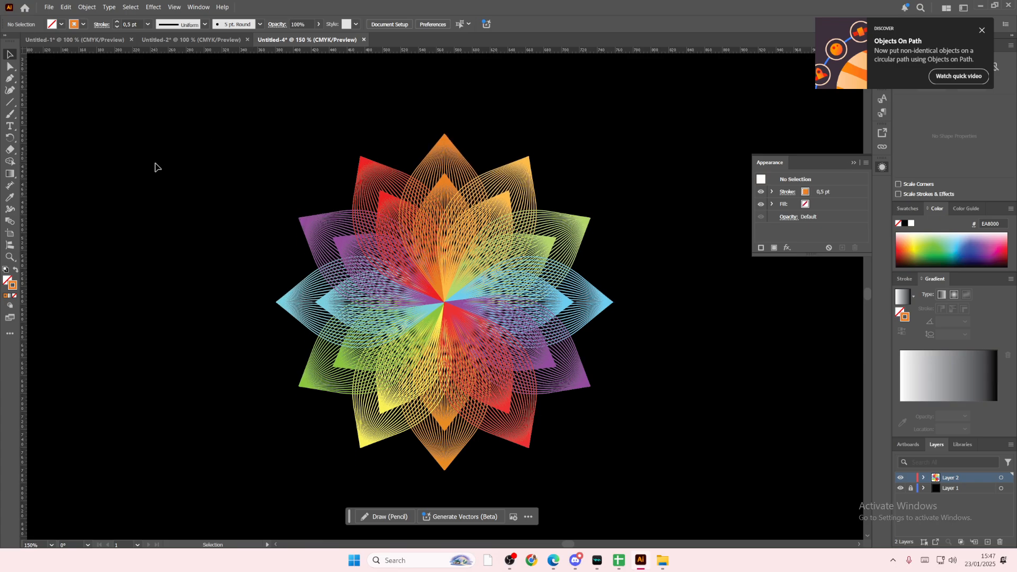
{"action": "scroll", "coordinate": [155, 167], "scroll_direction": "down", "scroll_amount": 1}
{"action": "scroll", "coordinate": [154, 167], "scroll_direction": "down", "scroll_amount": 1}
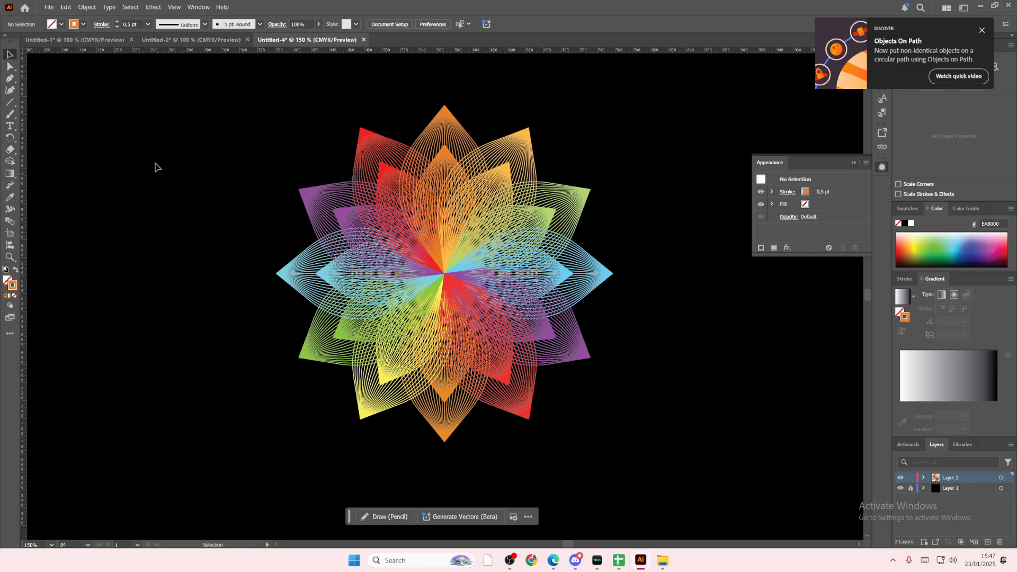